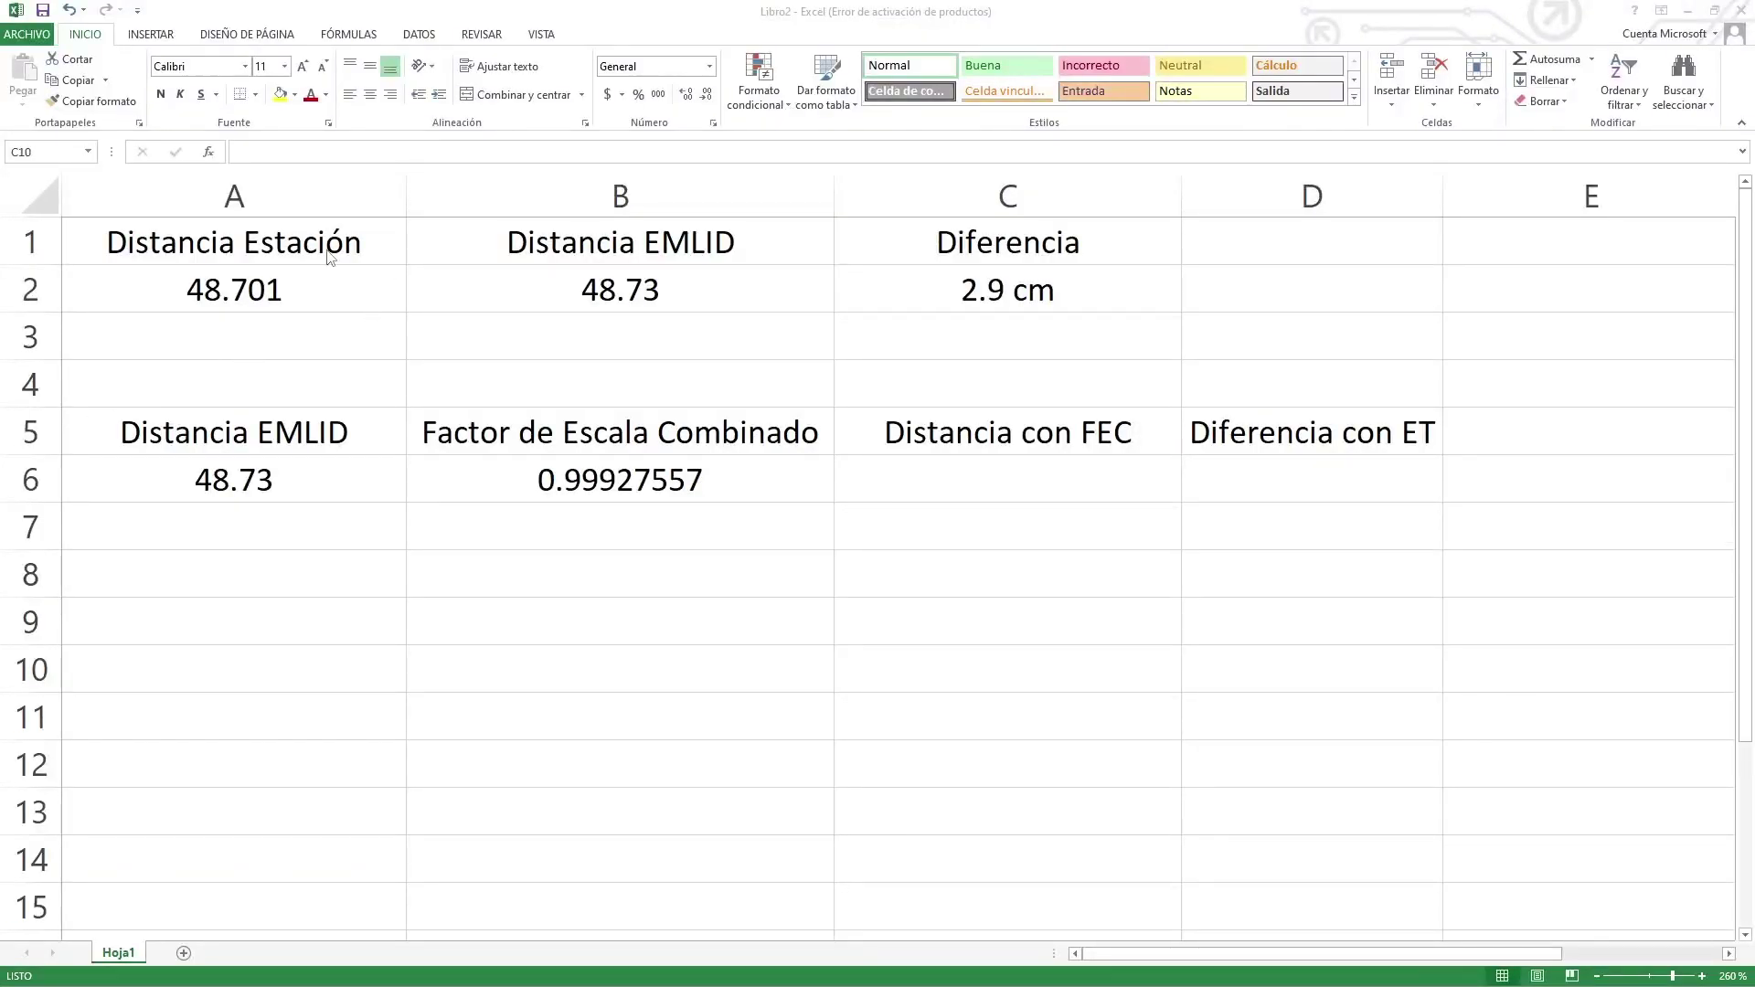
- Review the station distance, the EMLID distance and the difference between them in rows 1 and 2
drag(316, 245, 311, 287)
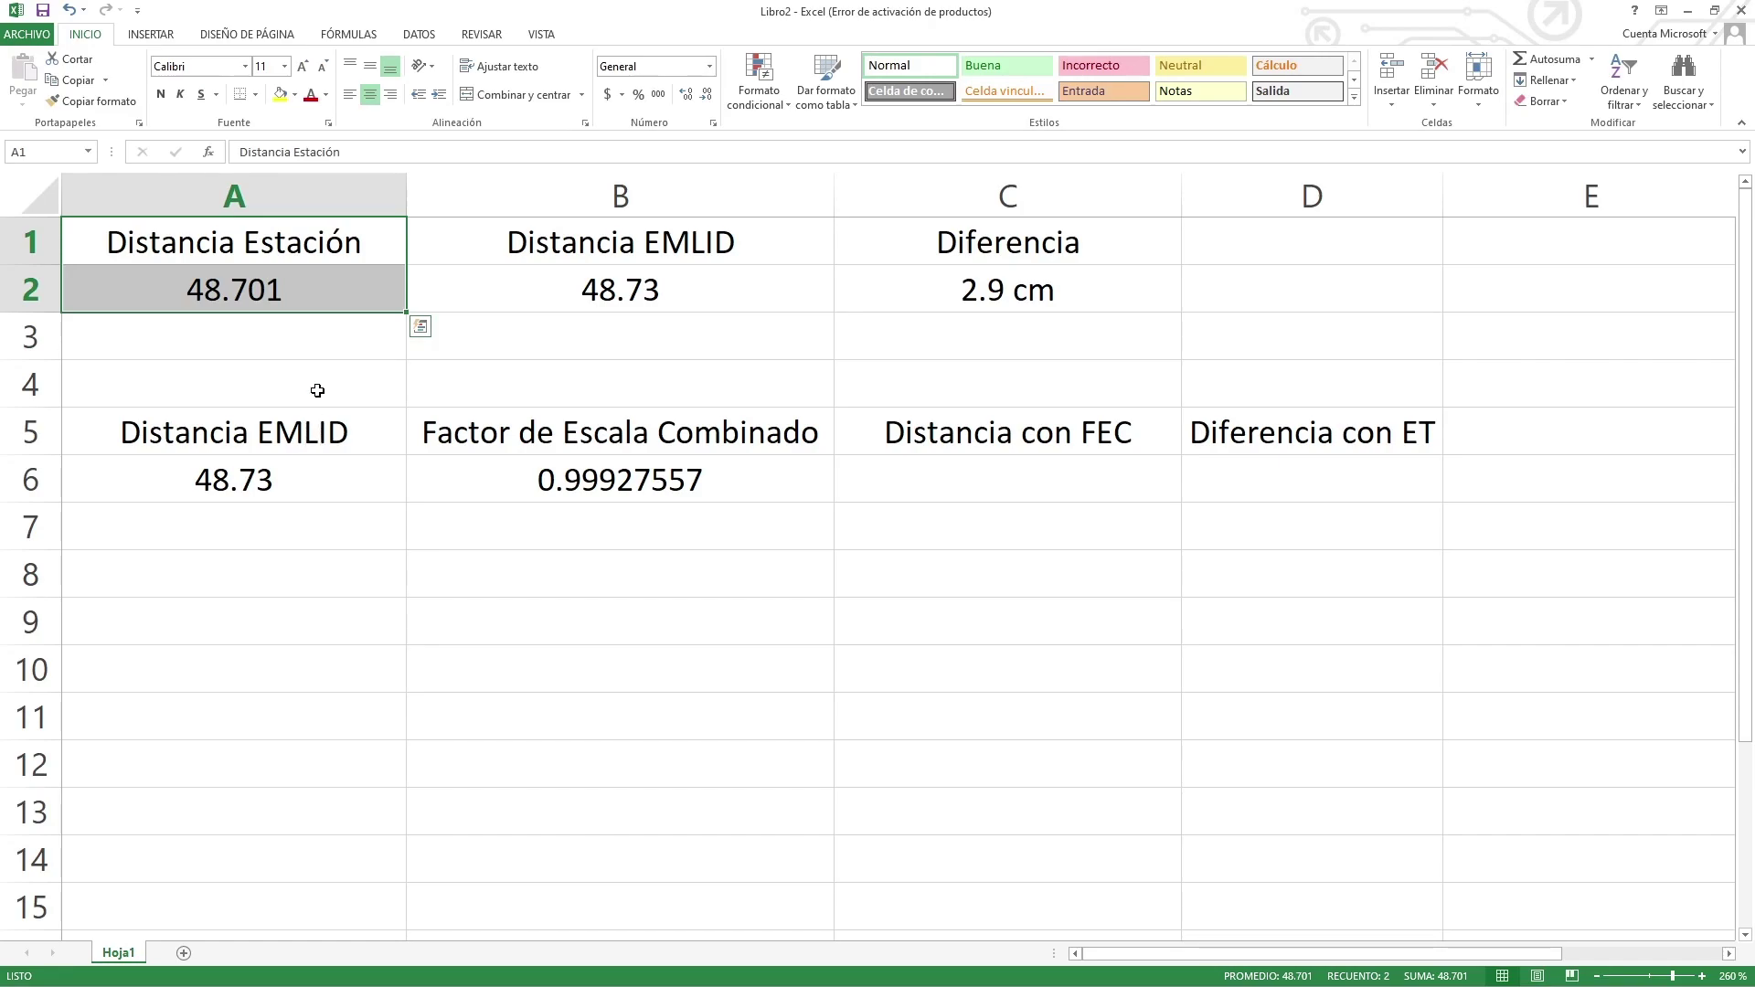
click(300, 352)
click(290, 306)
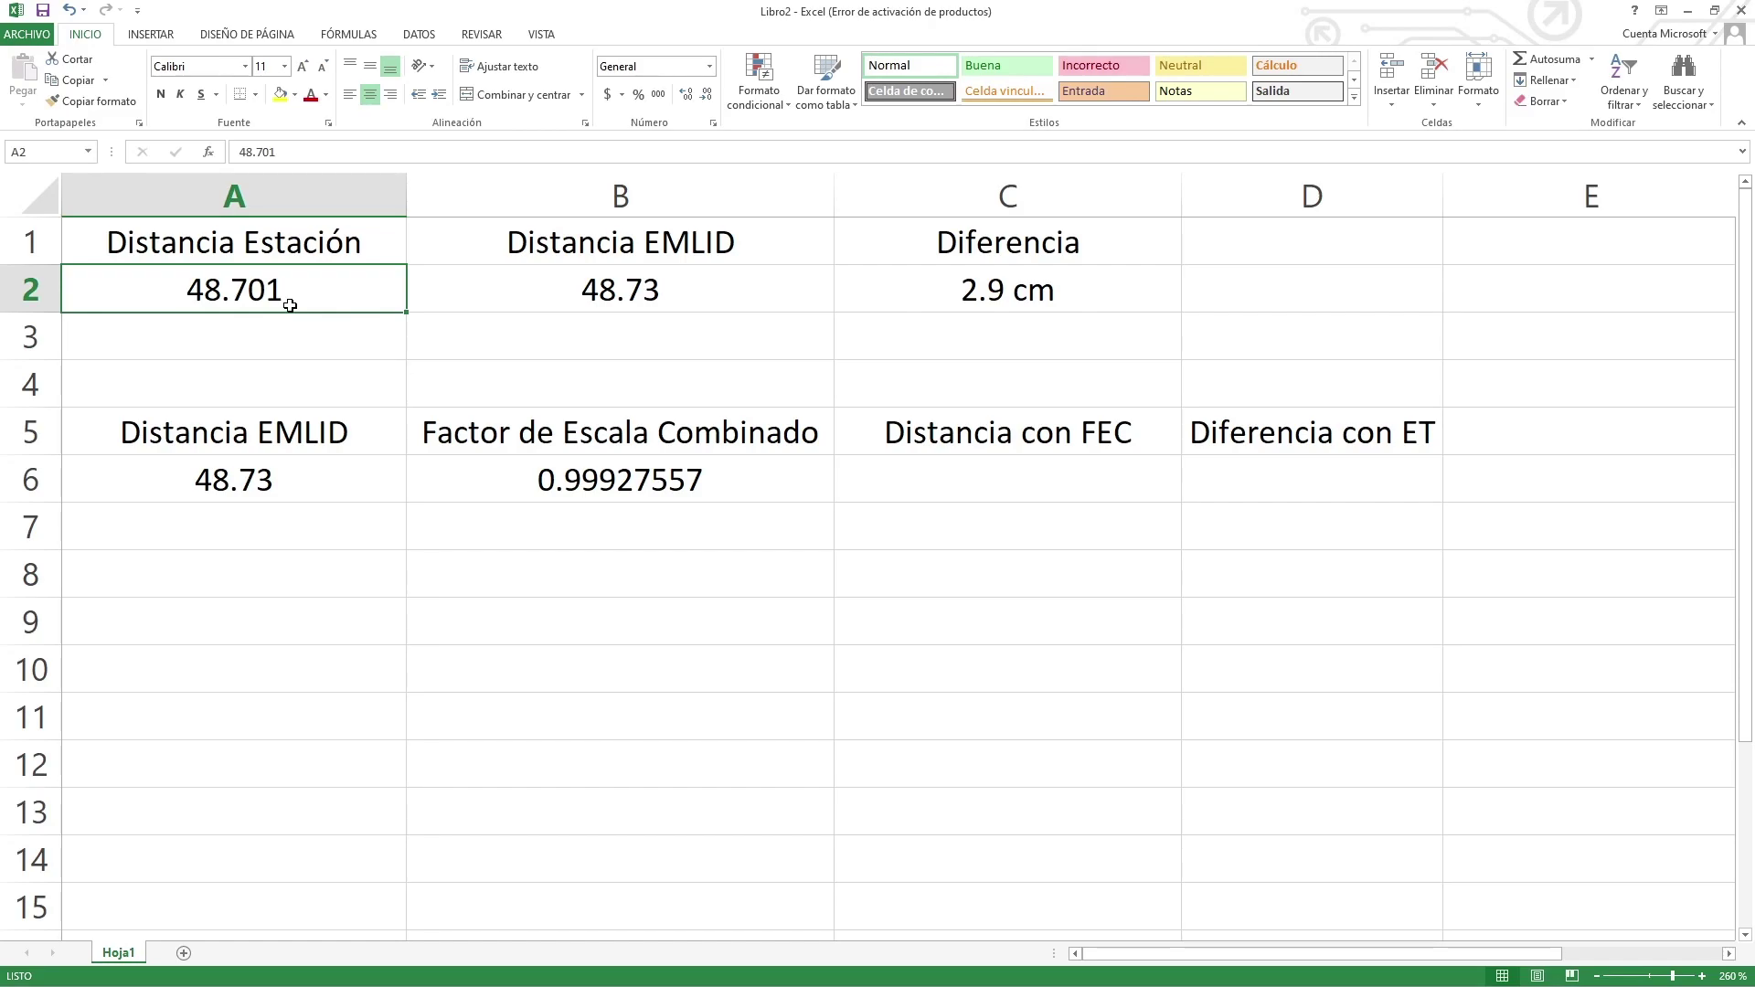
click(531, 248)
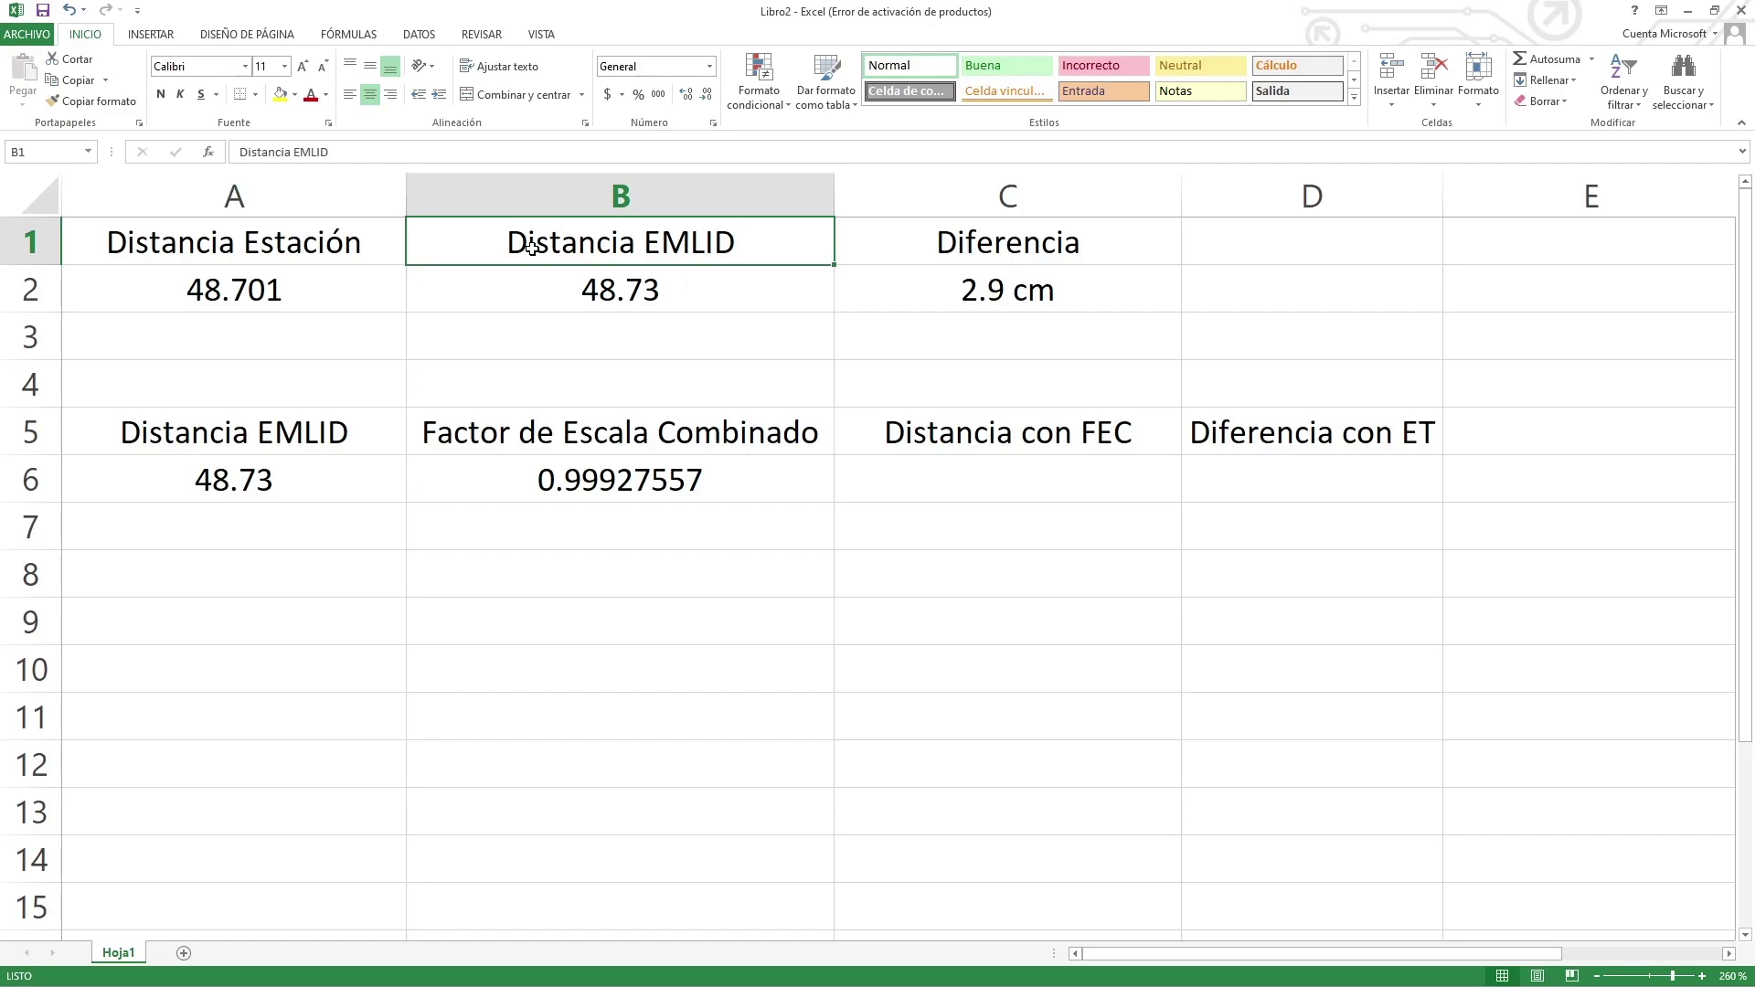
click(537, 280)
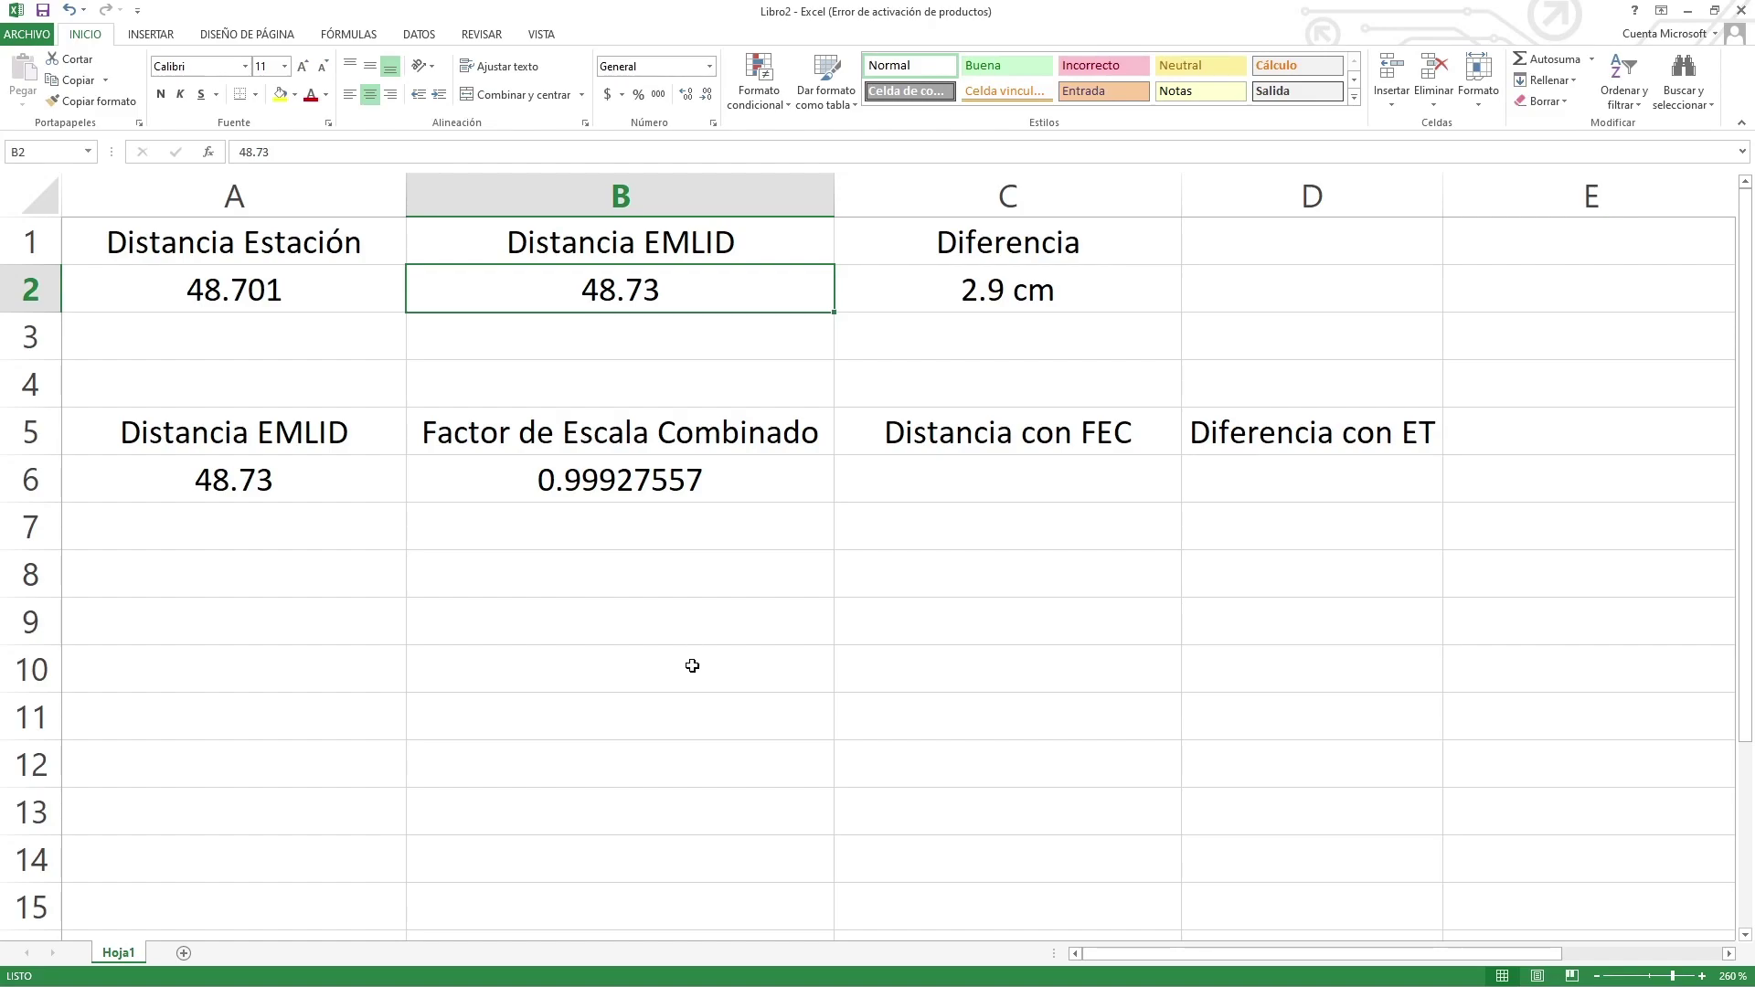
drag(925, 249, 925, 283)
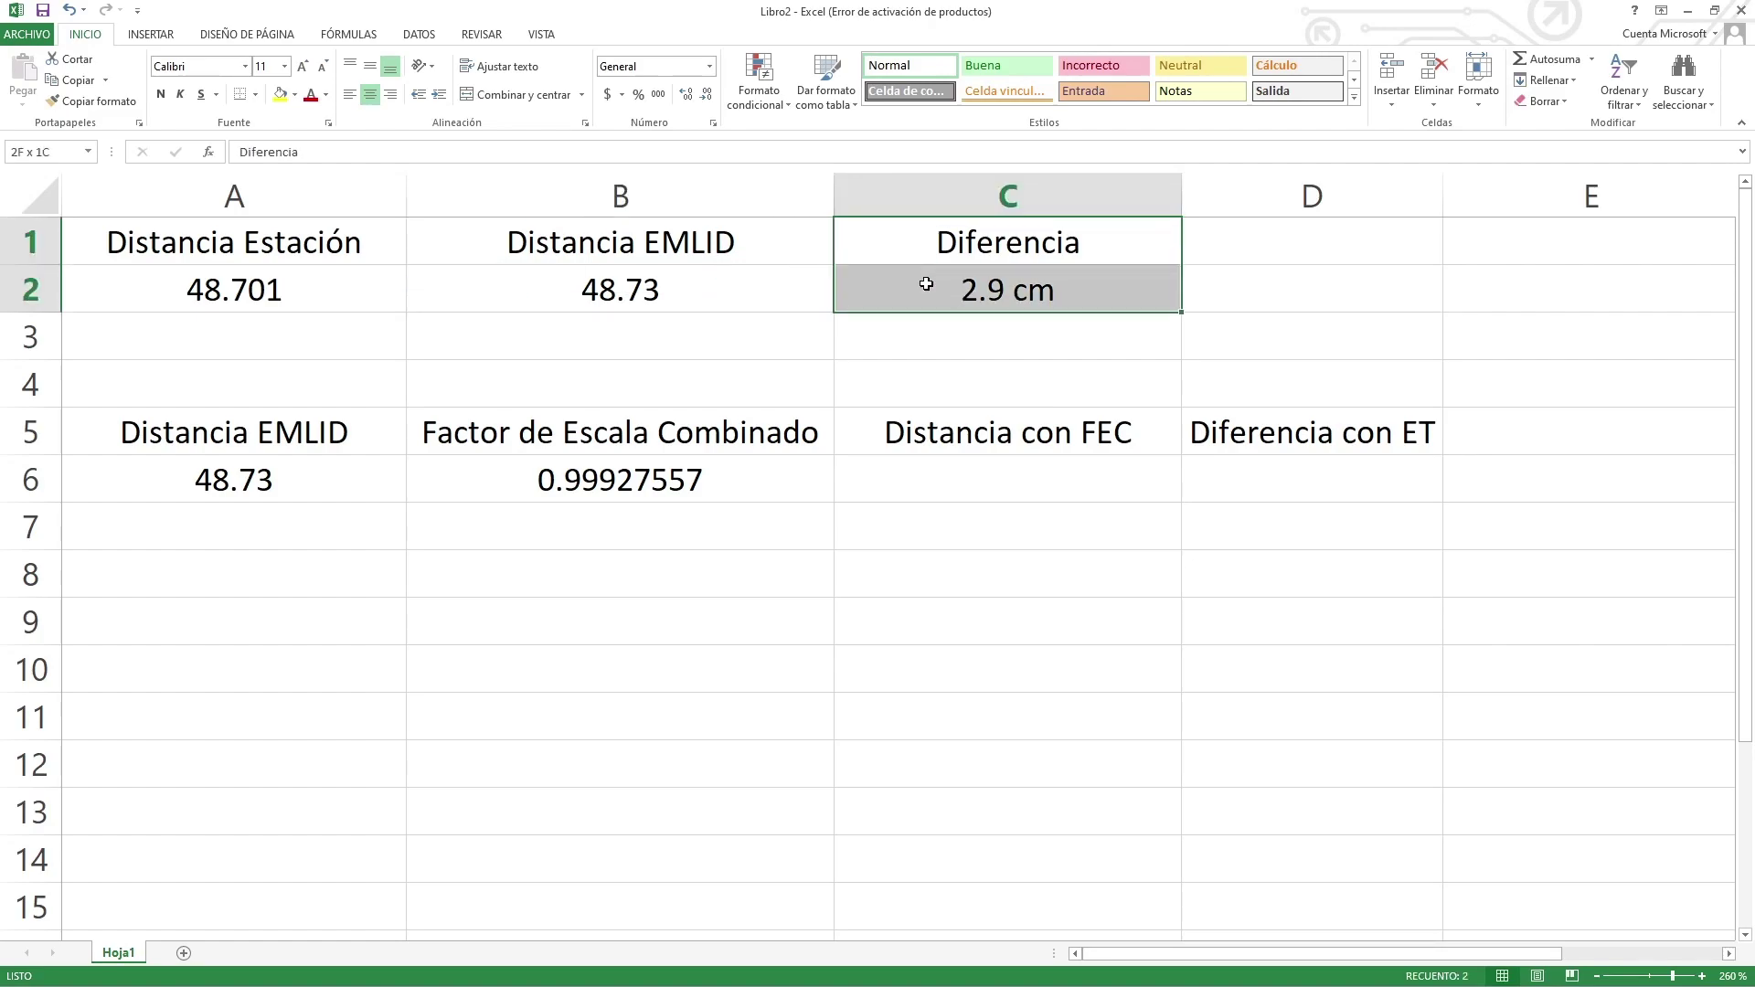
click(974, 553)
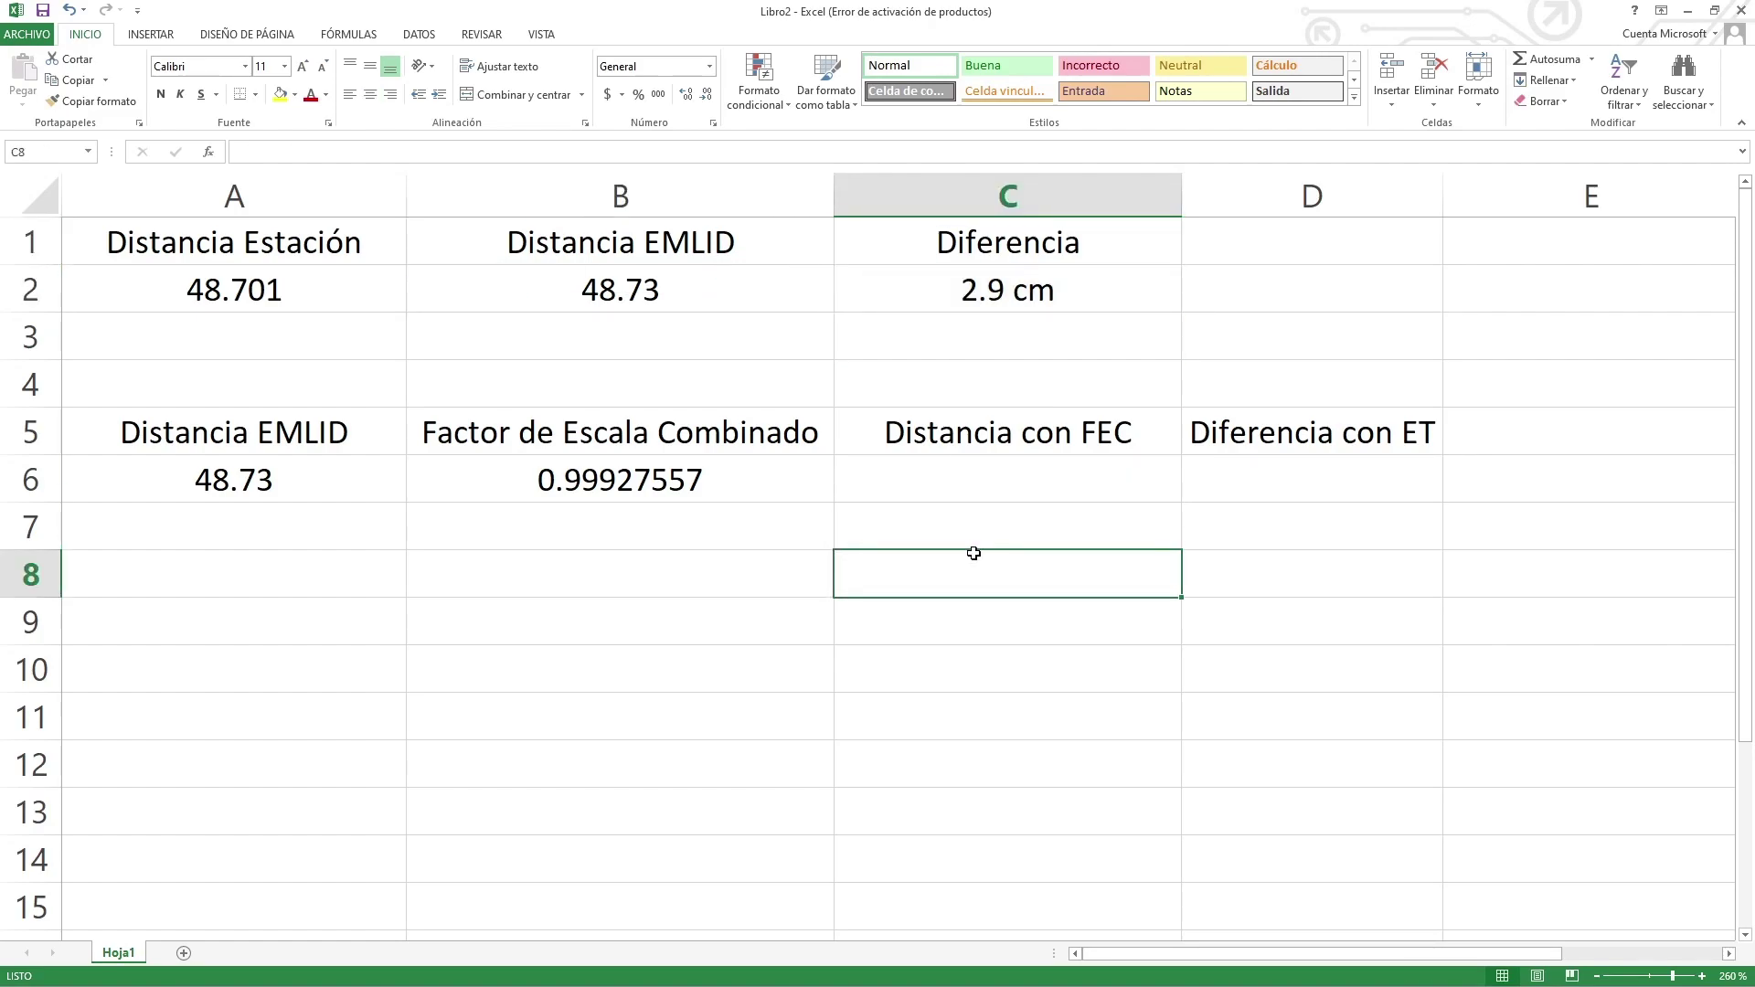
drag(711, 244, 709, 297)
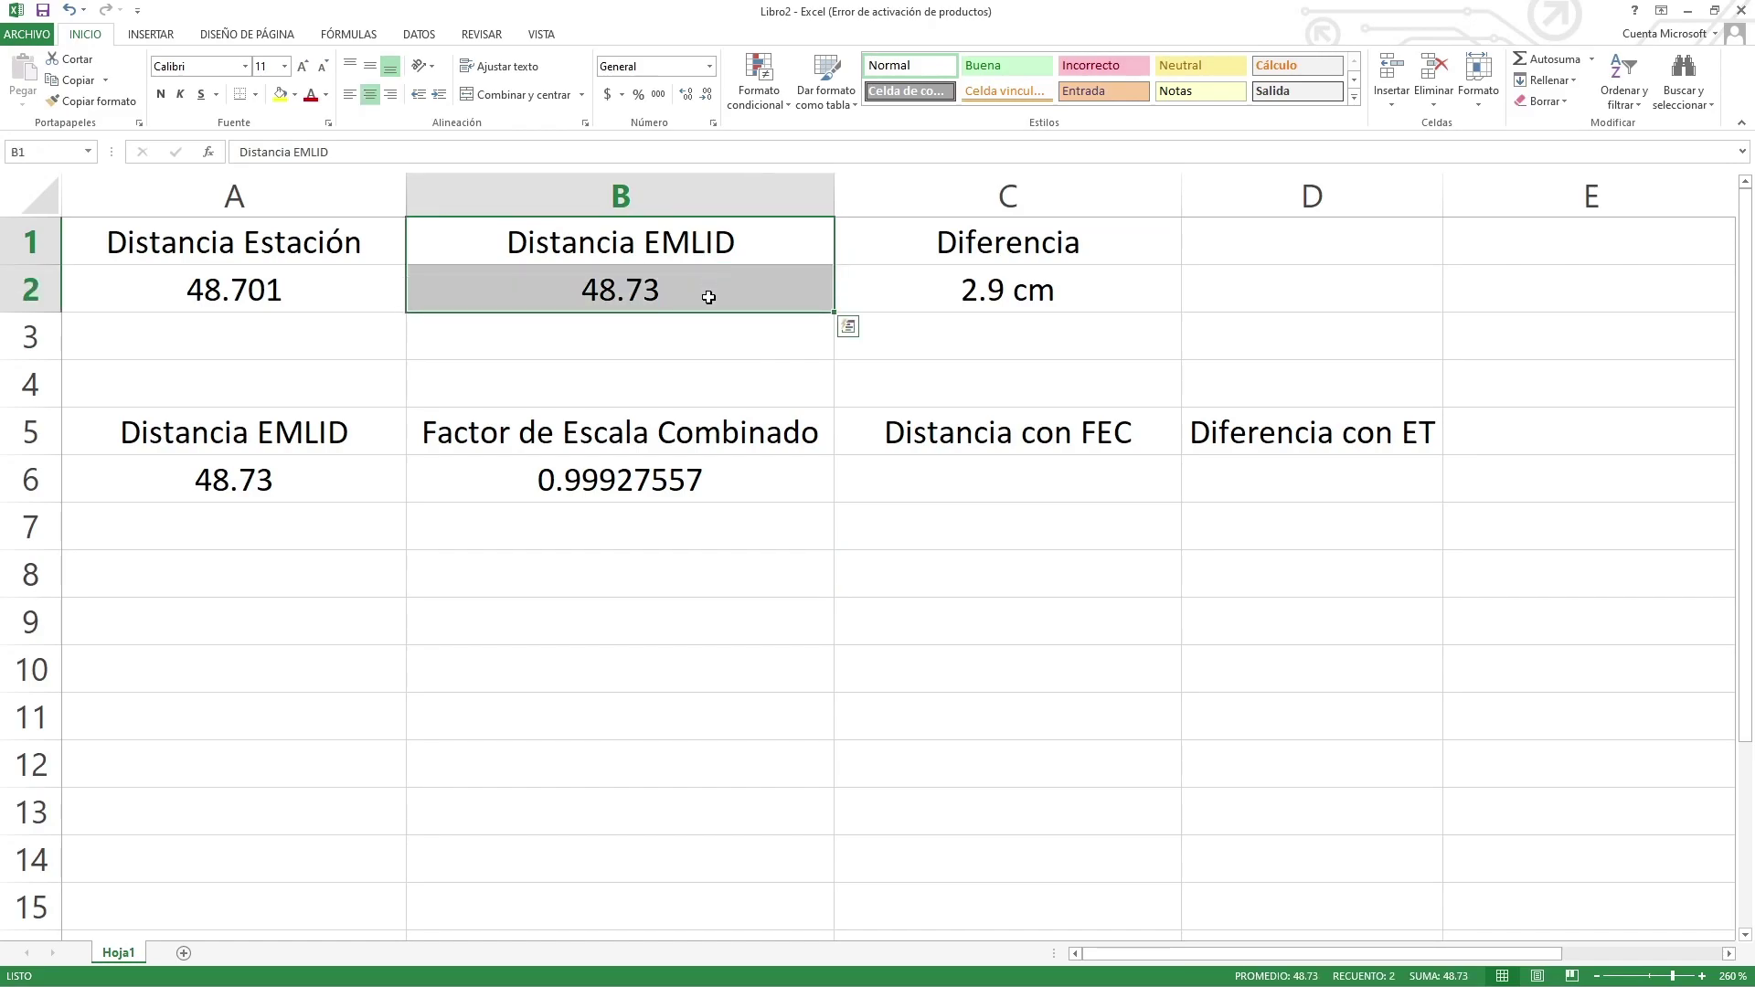
click(785, 672)
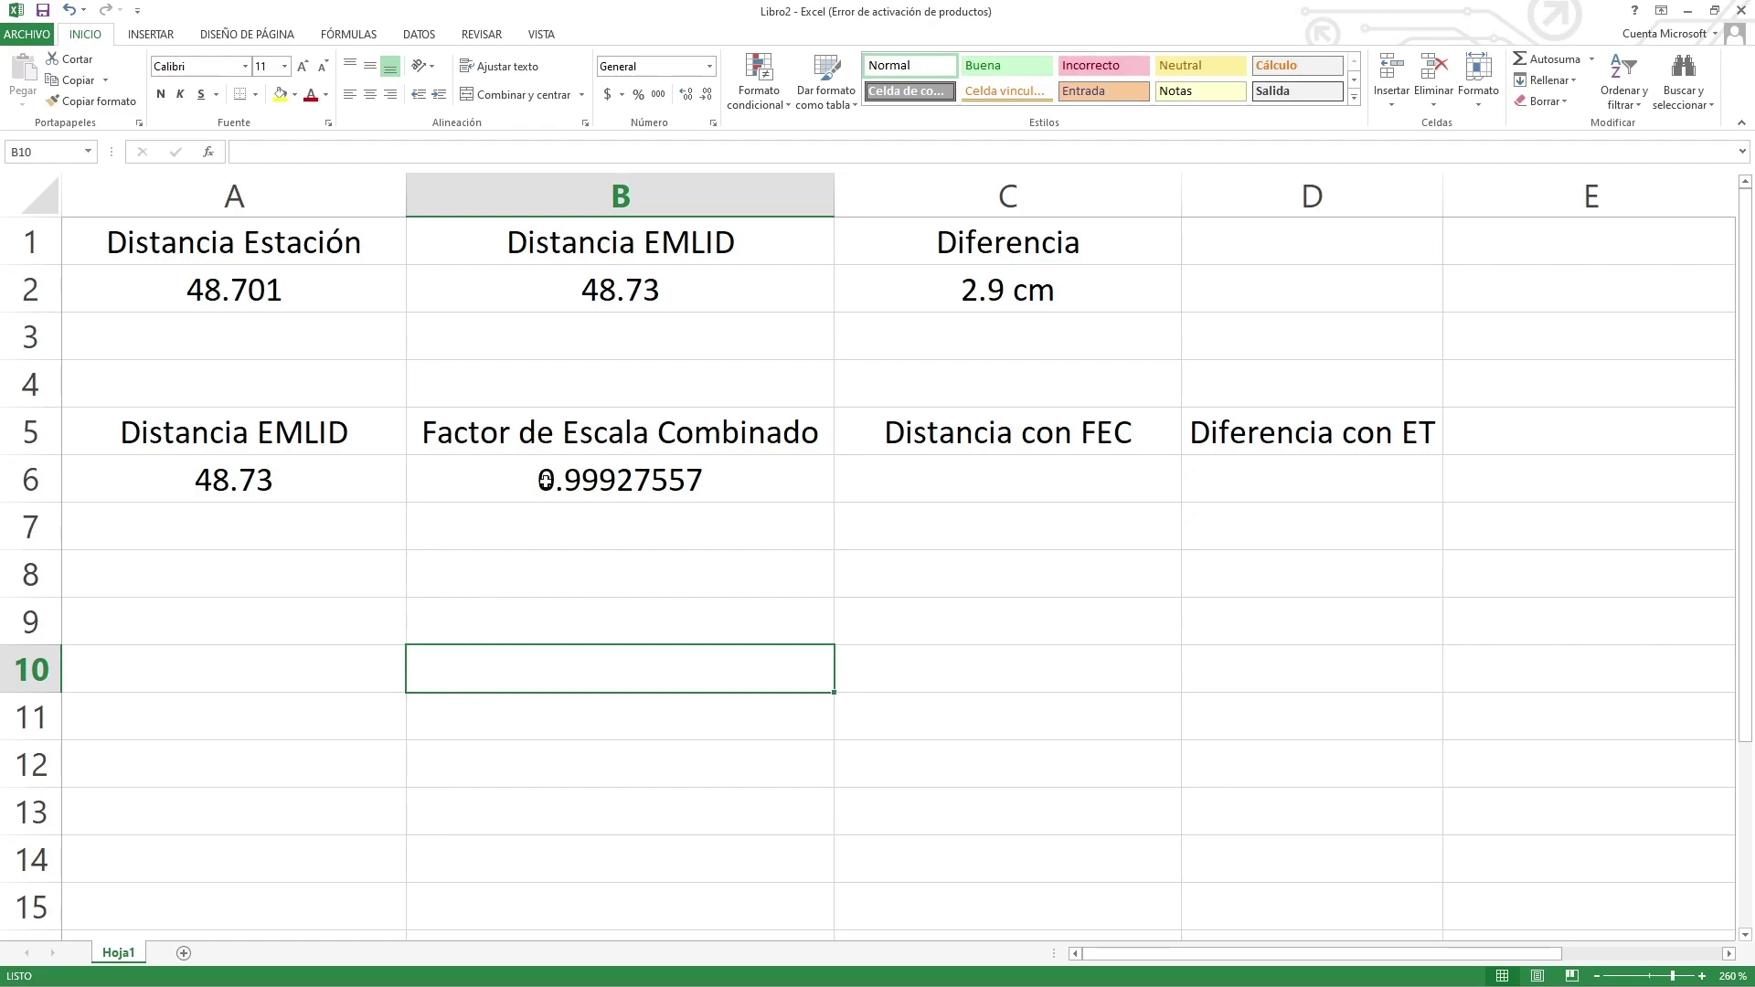
click(641, 291)
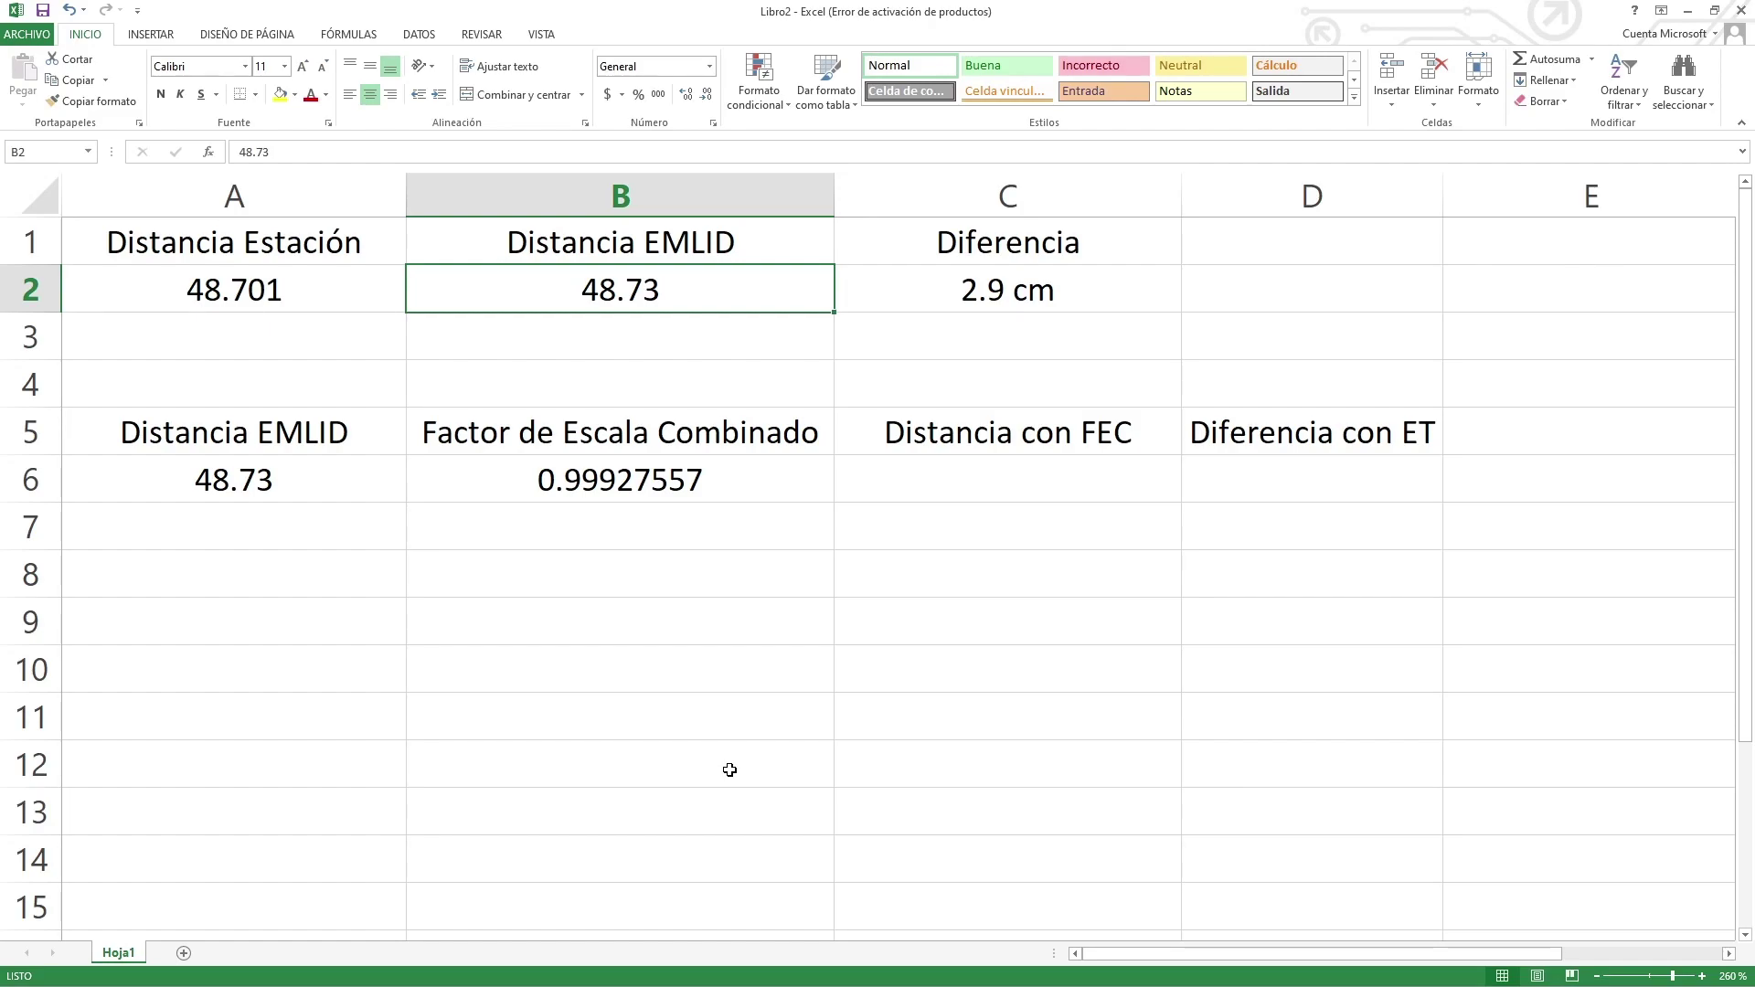
click(338, 299)
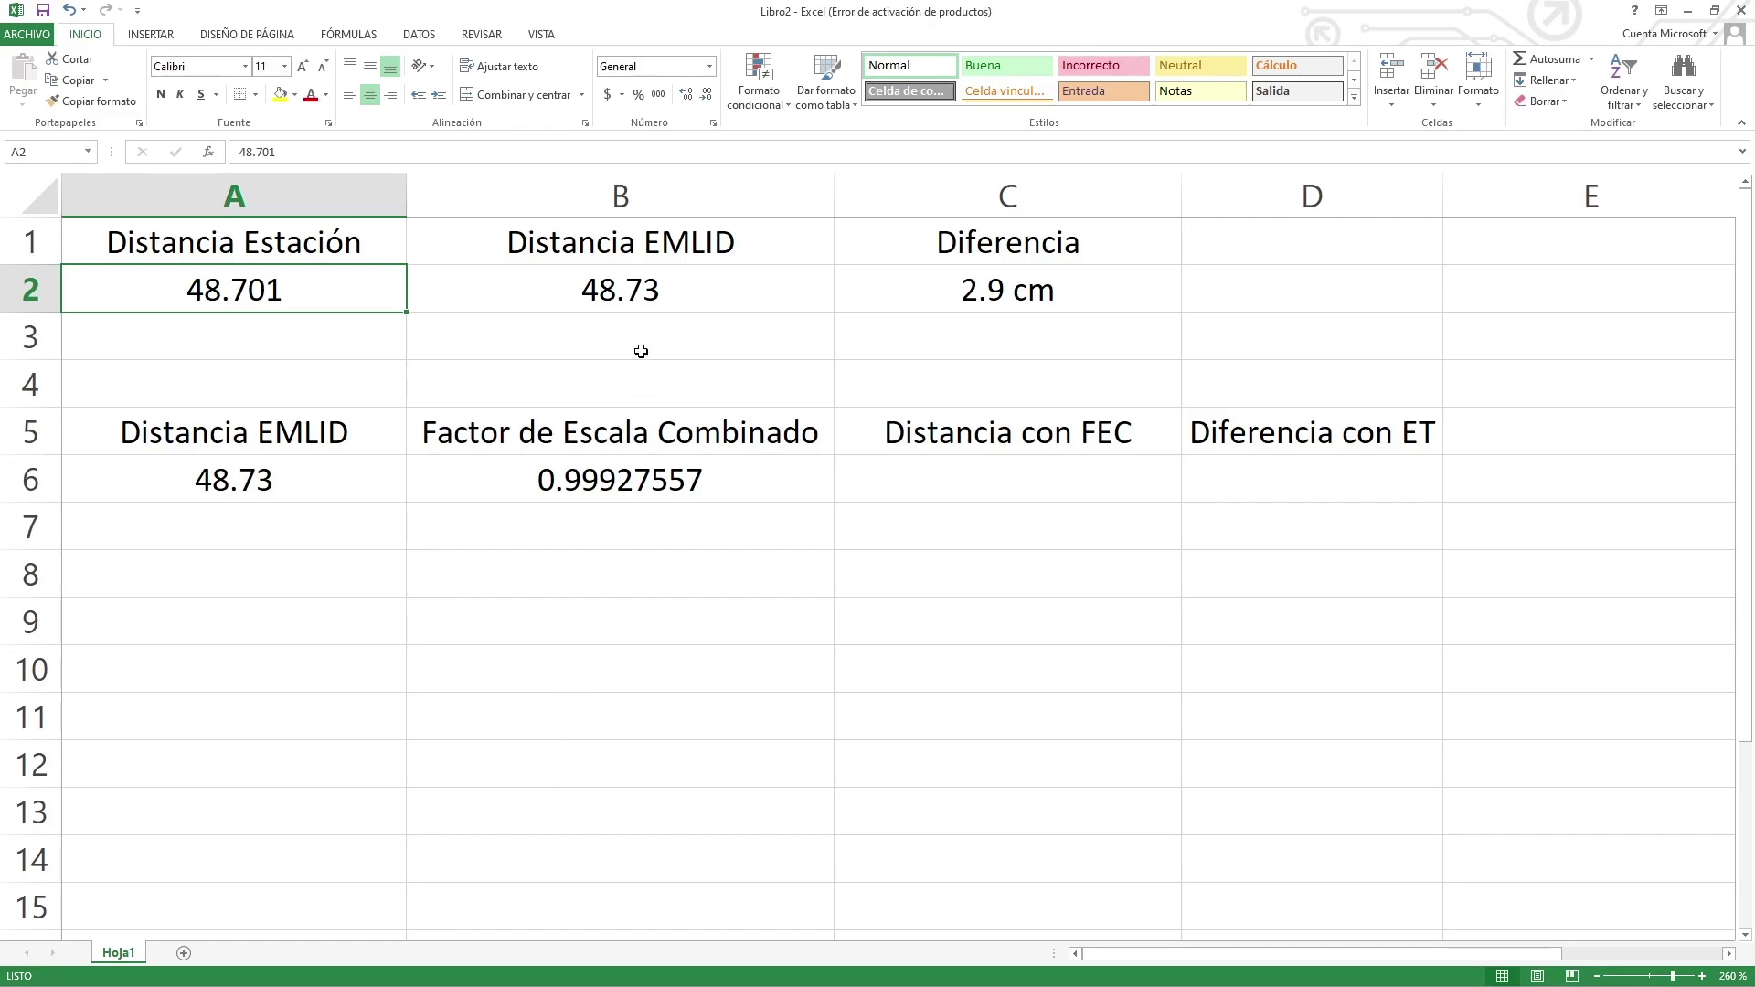
click(666, 309)
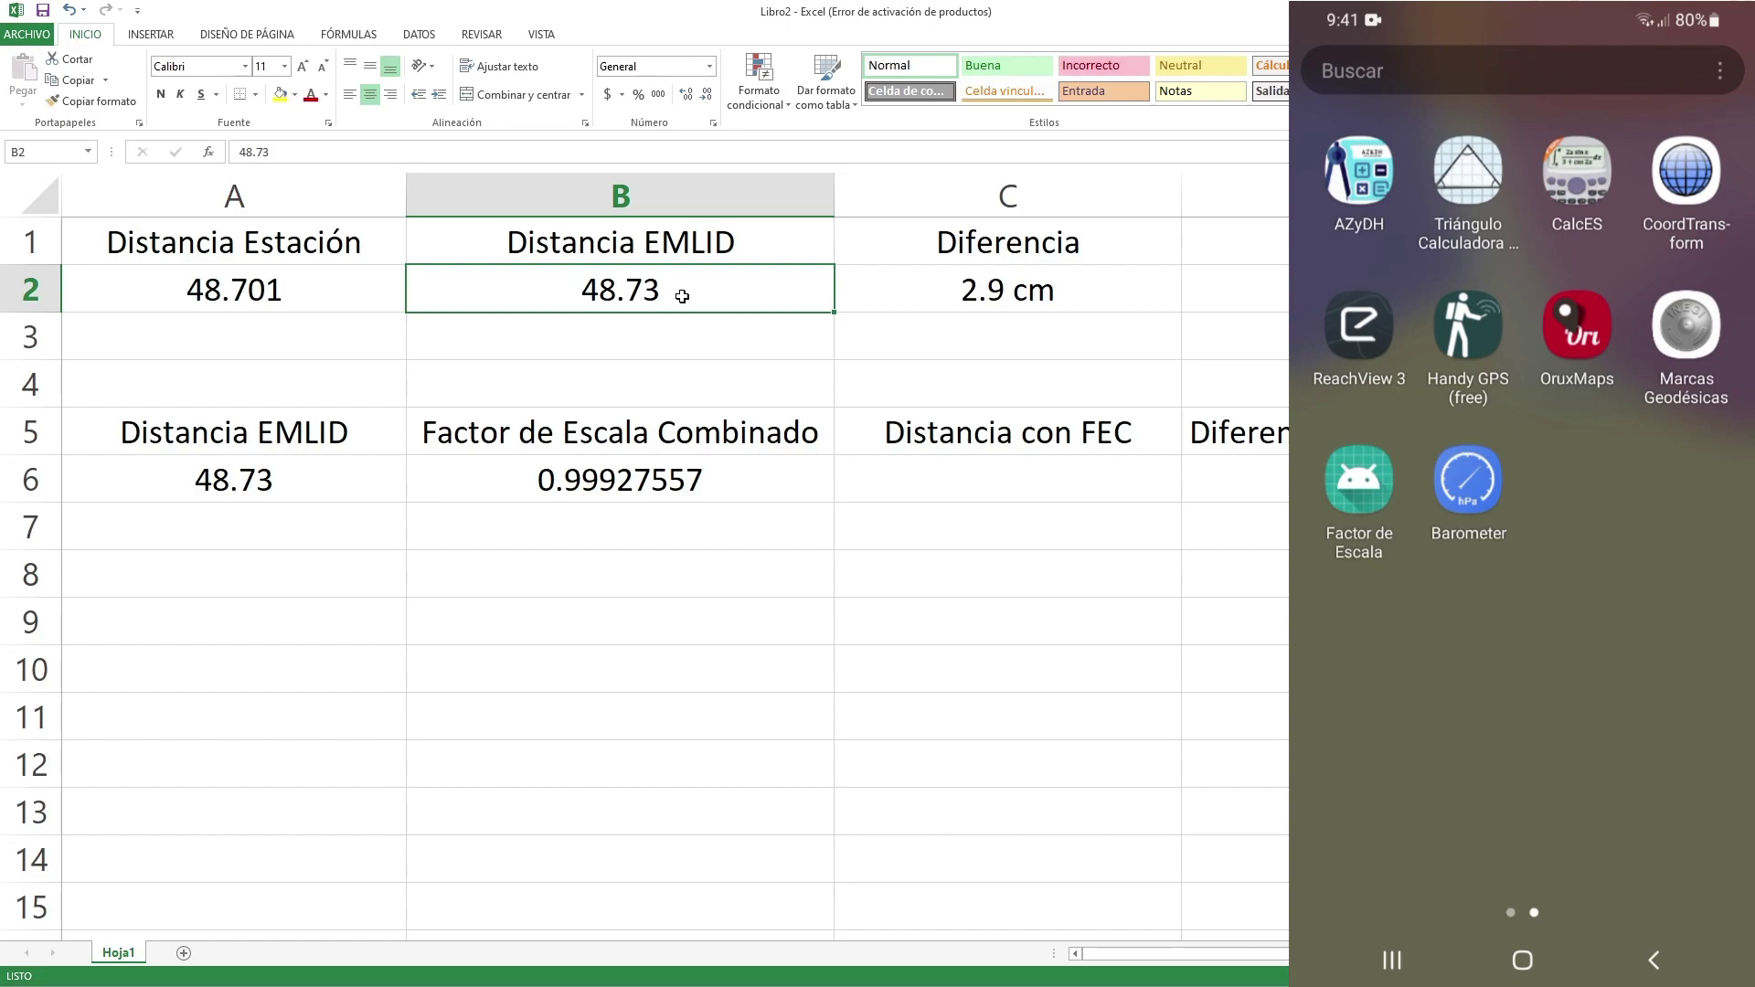
- Open the manual UTM entry in the Factor de Escala app and position a new Google Earth Pro placemark at the site to read its coordinates
click(1359, 479)
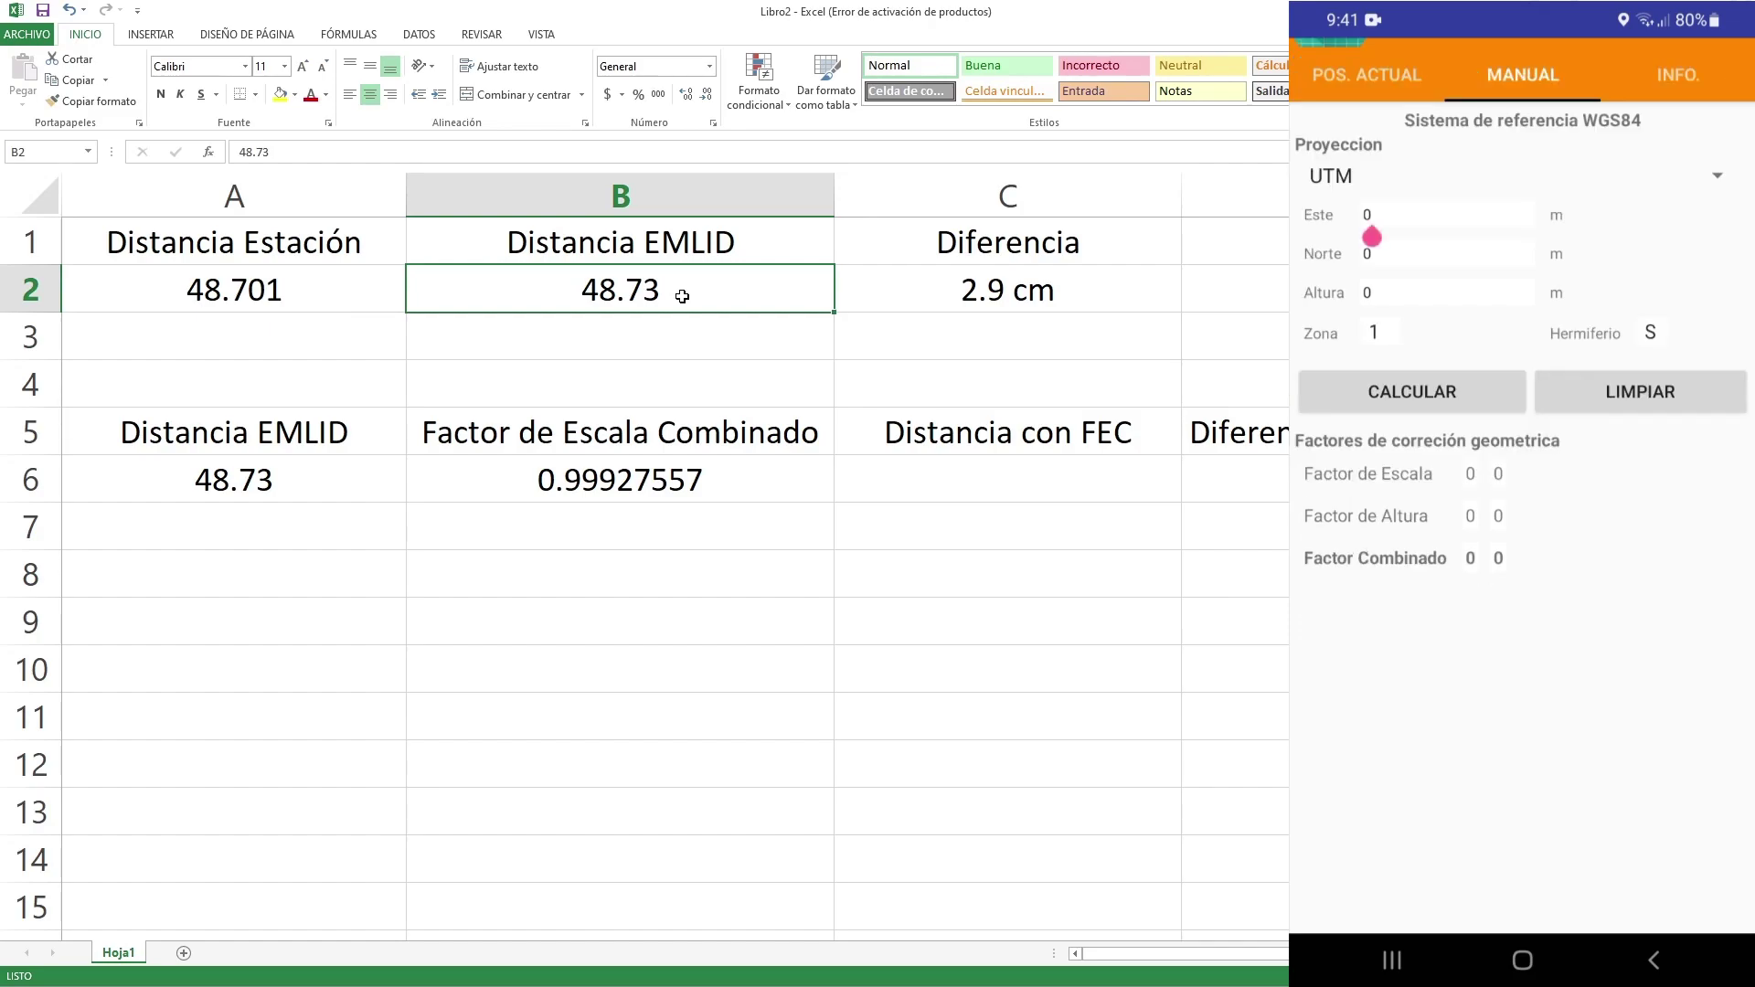
key(alt+Tab)
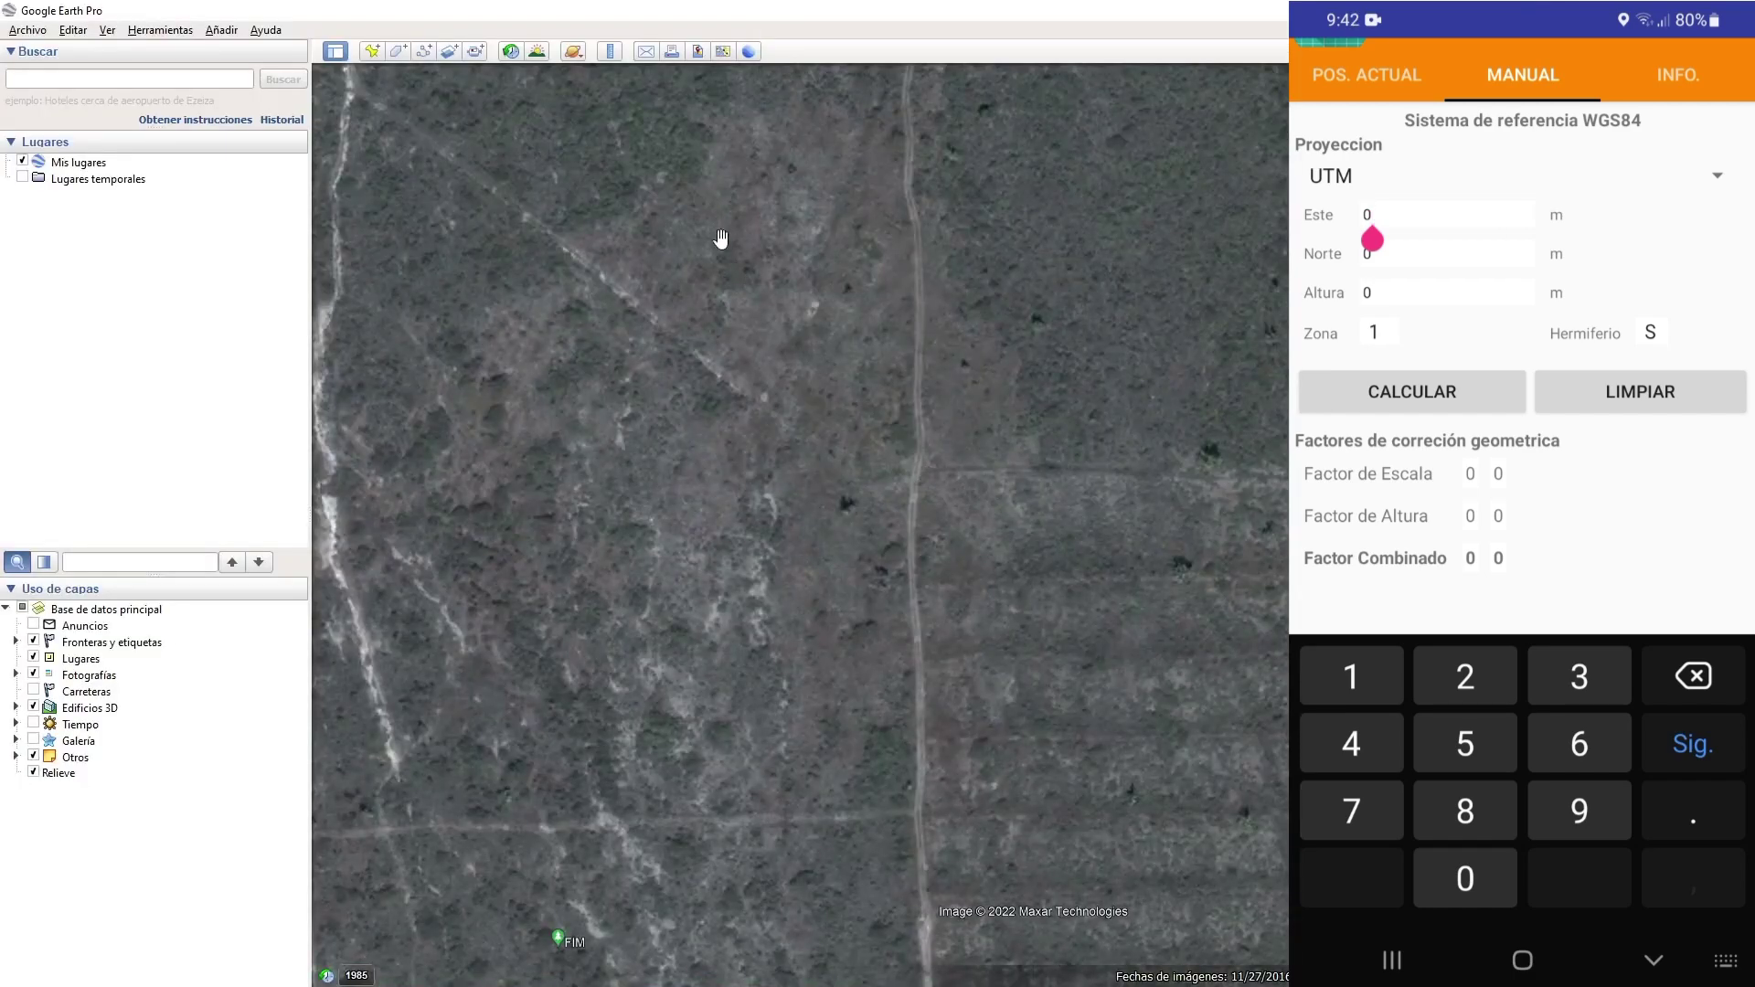
click(371, 51)
drag(1040, 514, 922, 452)
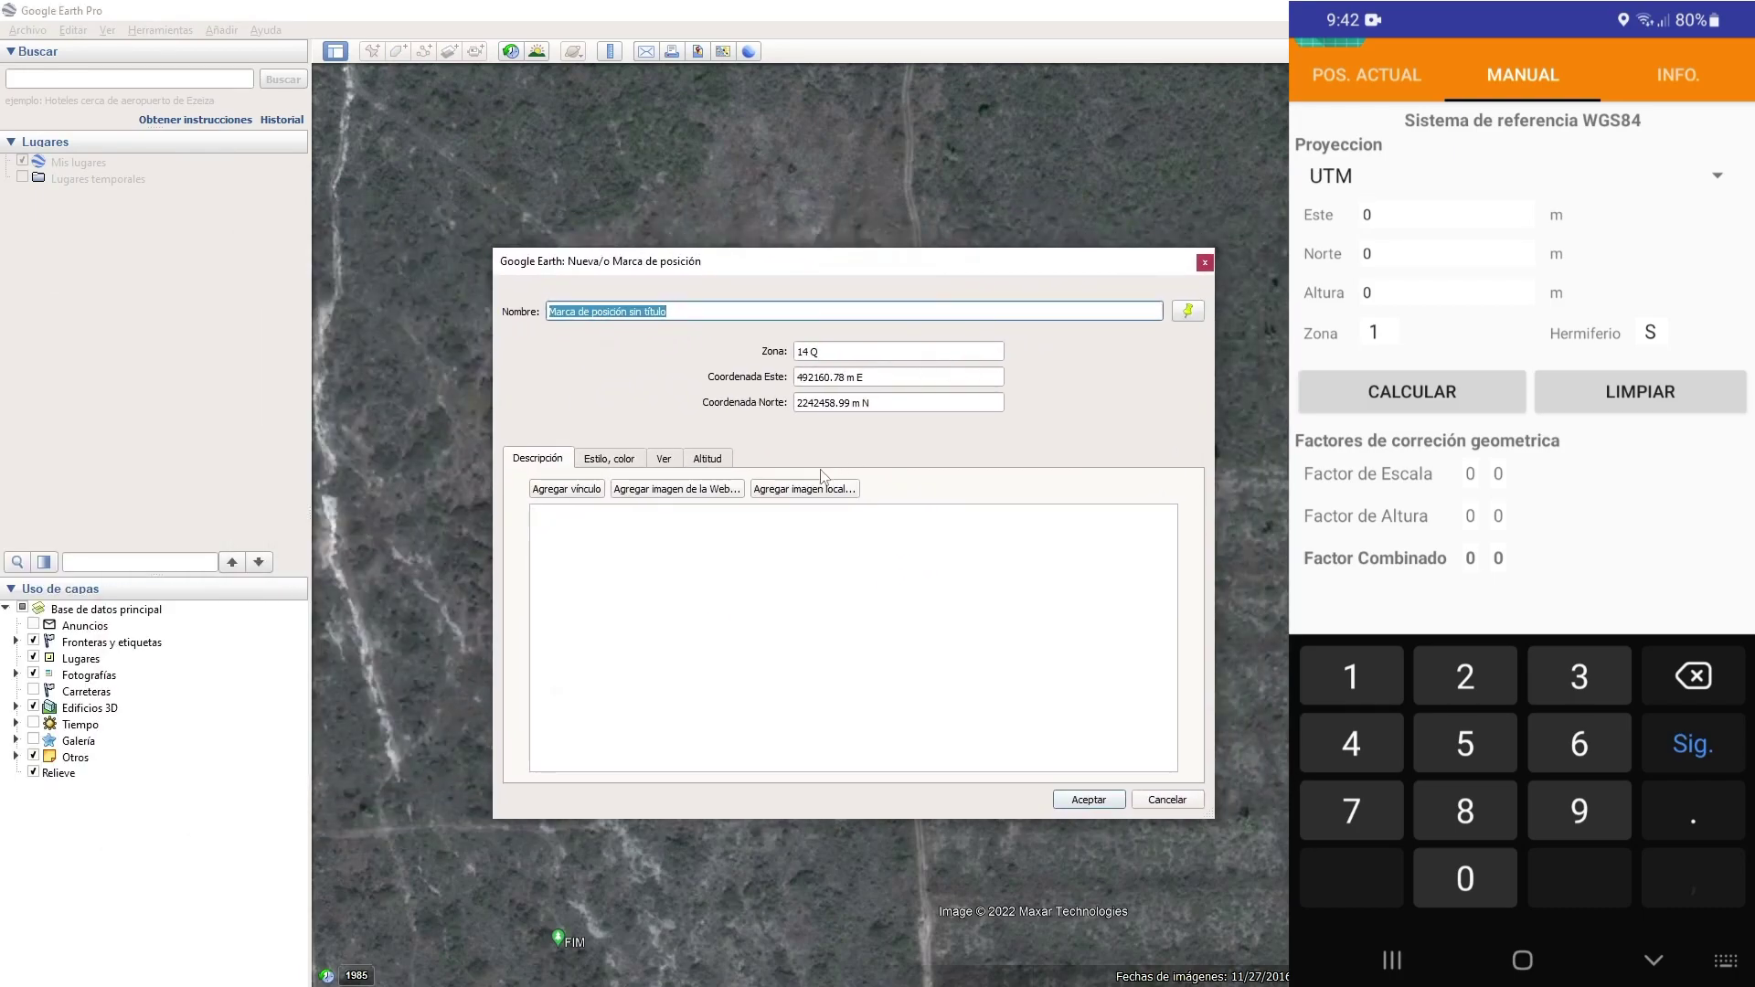
- Enter the site's UTM coordinates in the Factor de Escala app: Este 492160 and Norte 2242458
key(BackSpace)
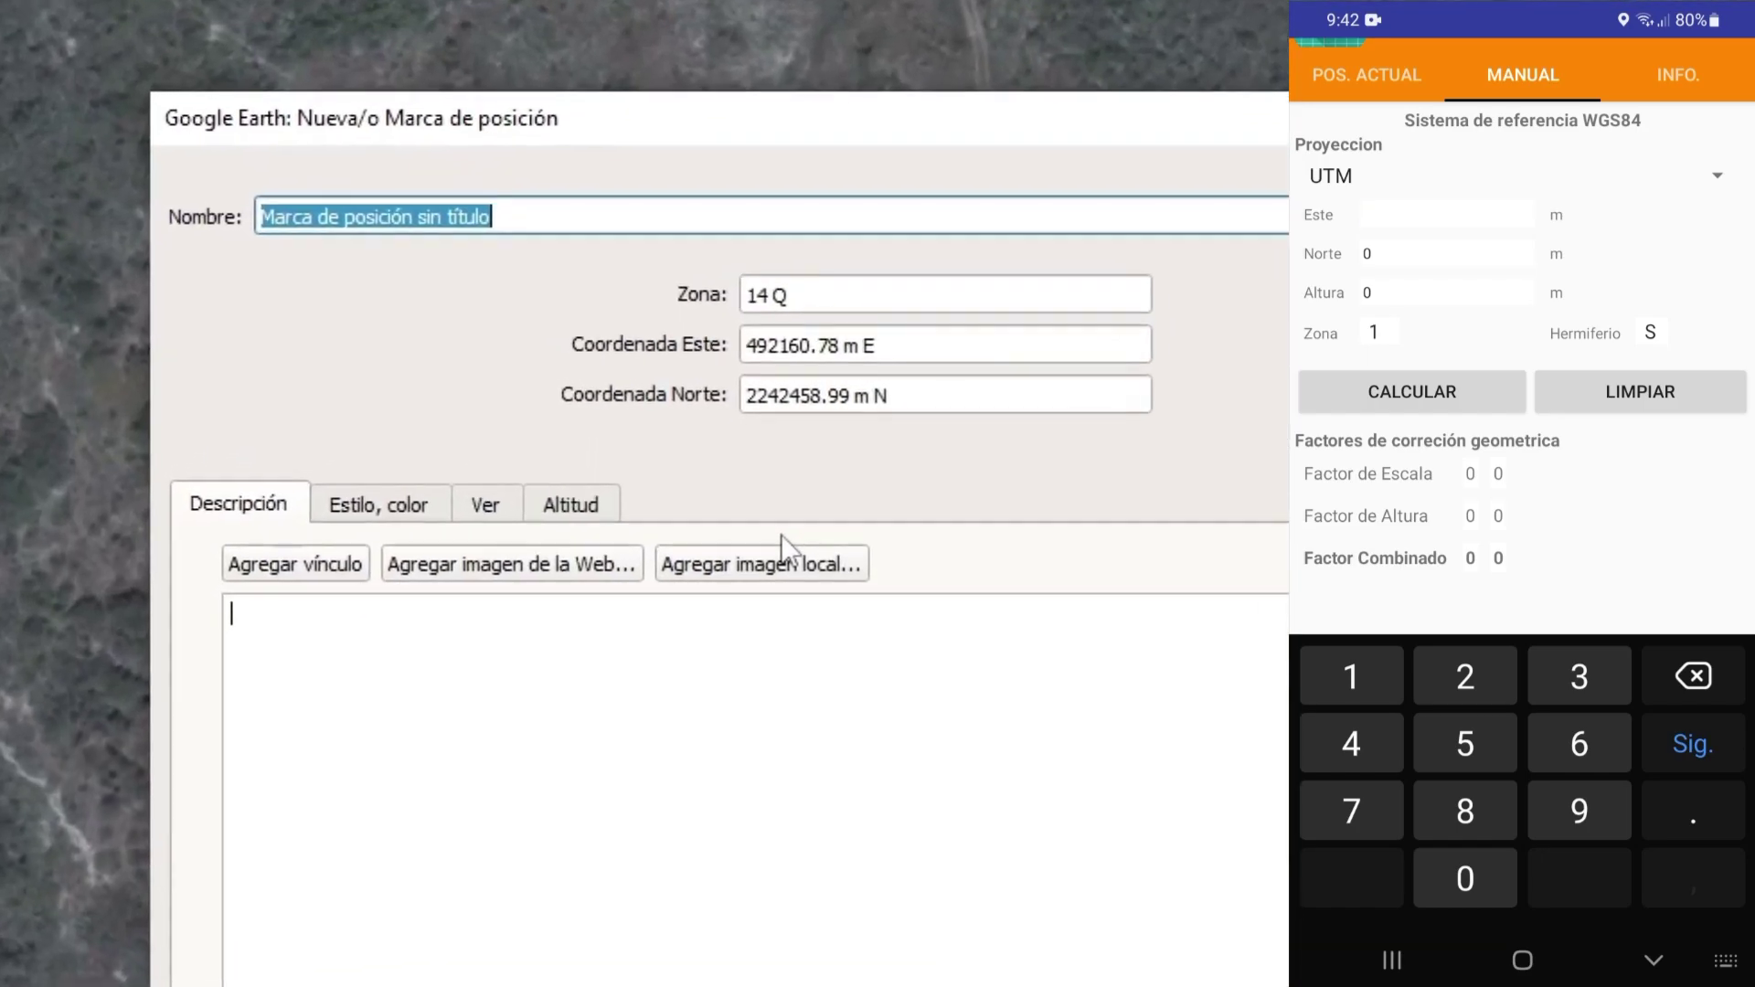
text(4)
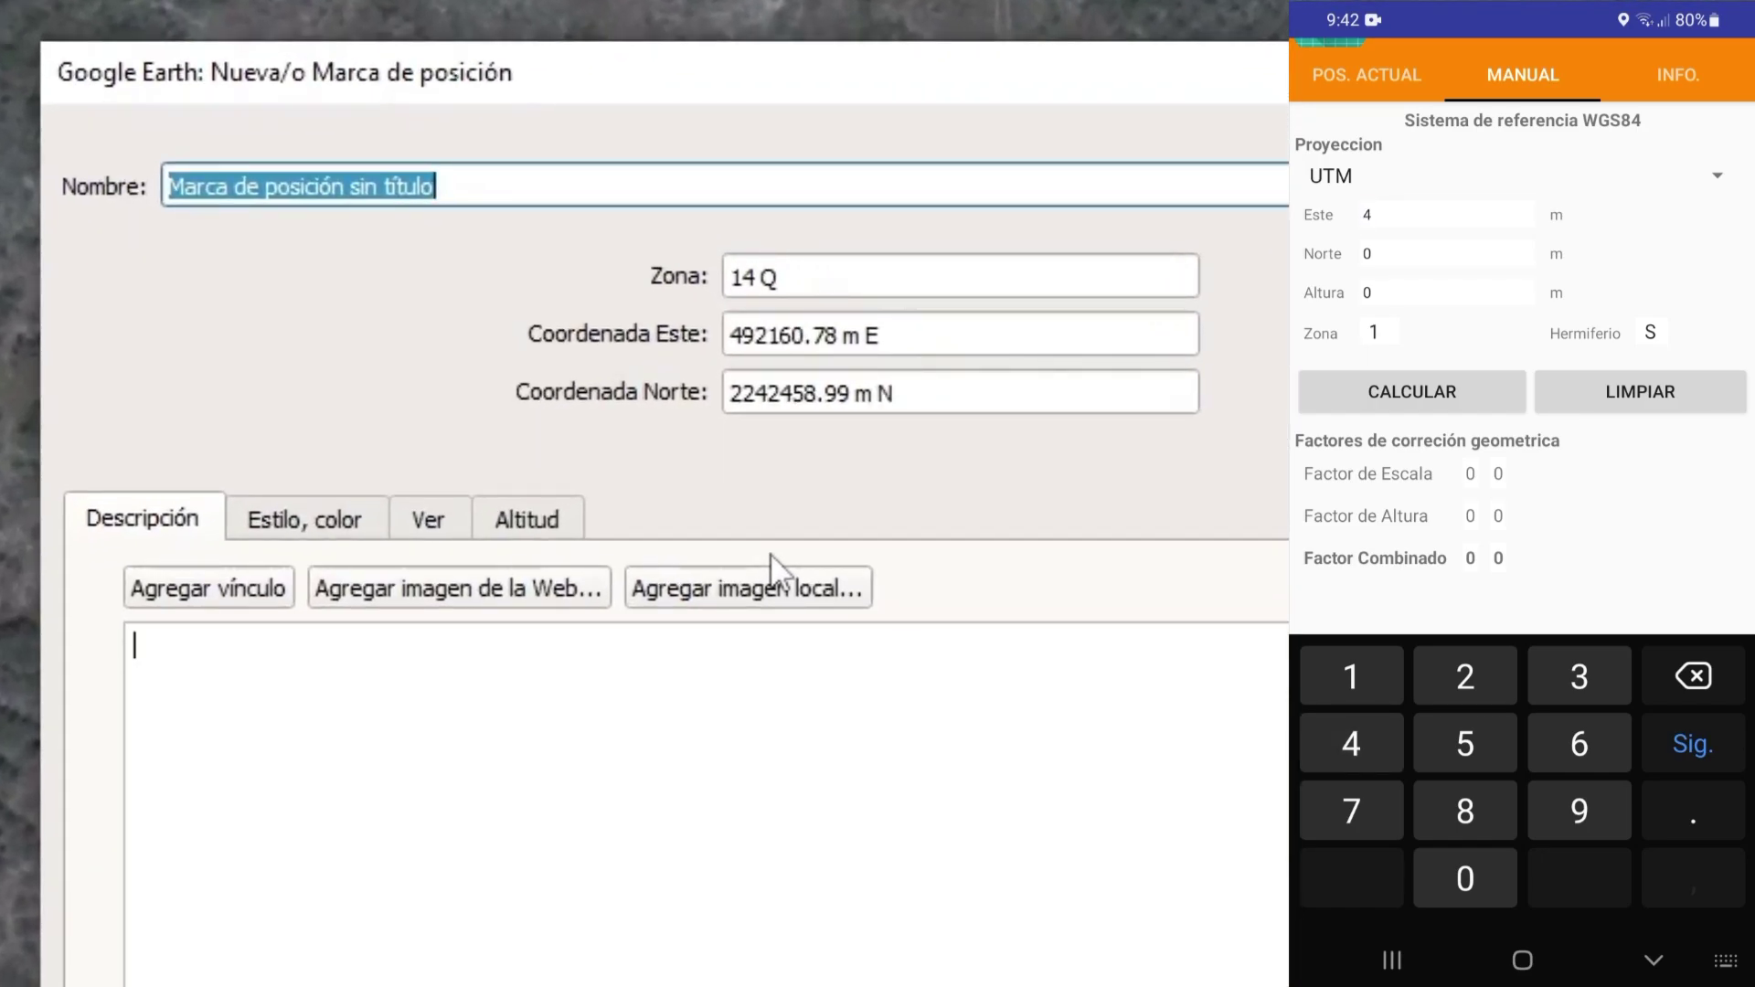
text(92160)
click(1445, 253)
key(BackSpace)
text(24242)
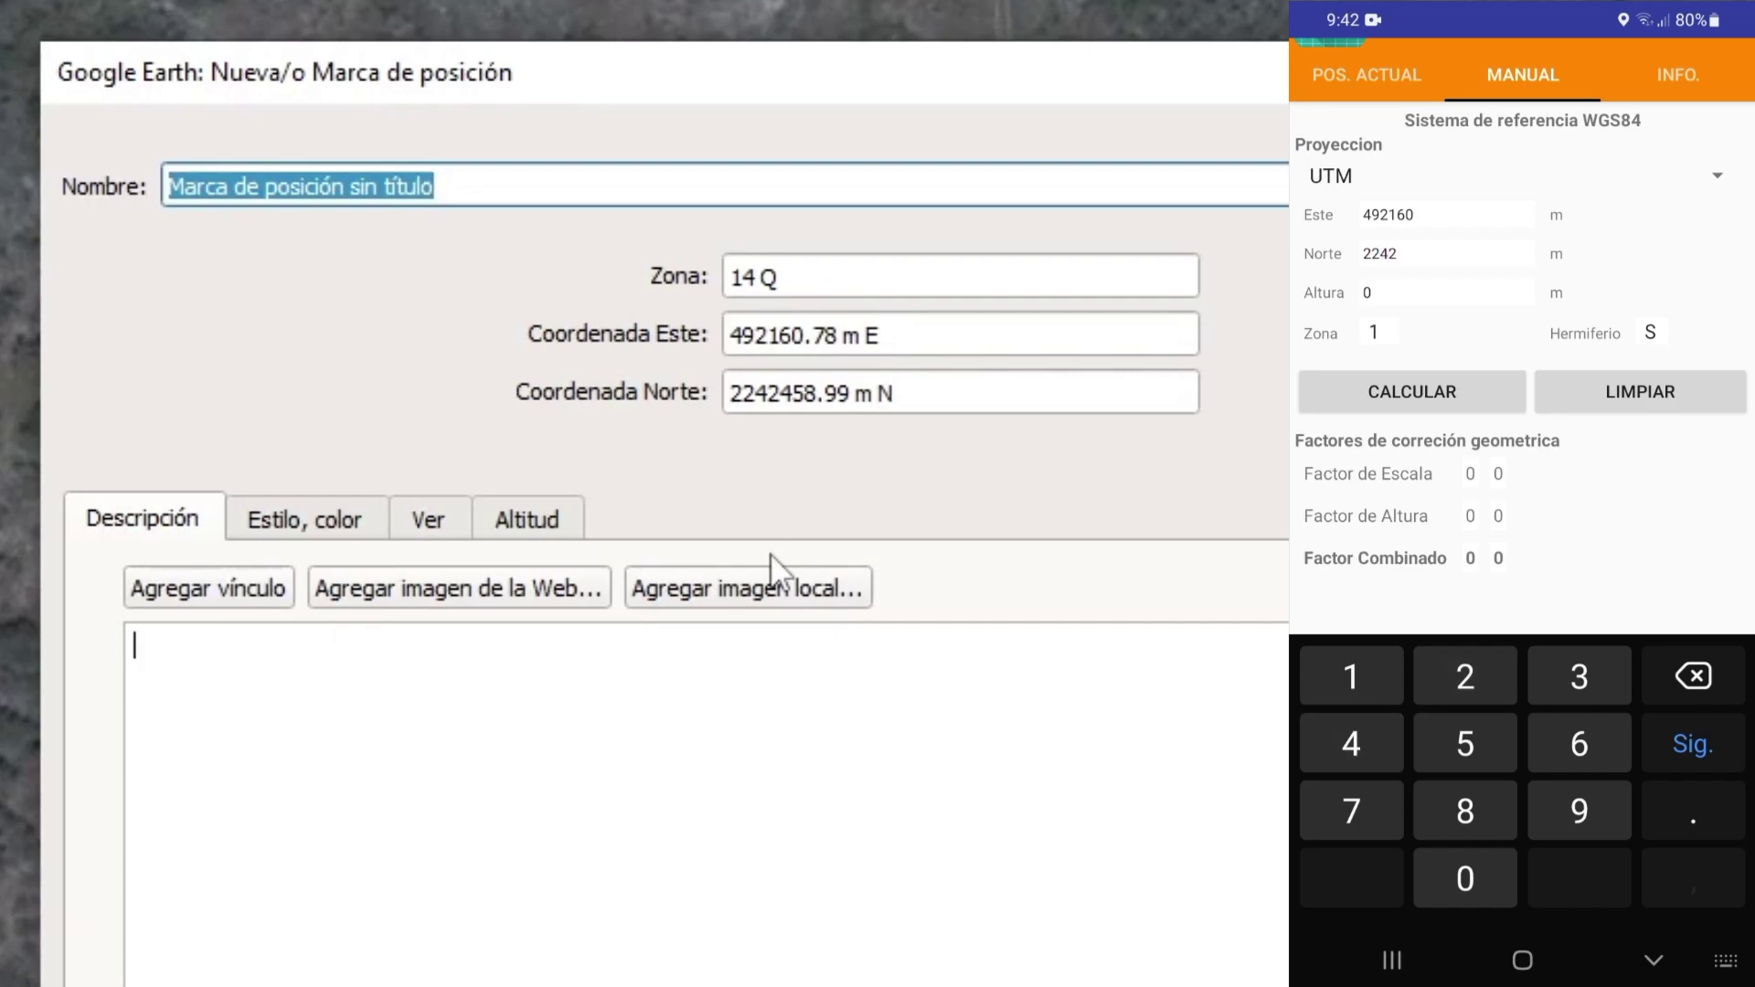
text(458)
- Set the Altura to 2069 m and calculate the scale, height and combined factors
click(1369, 293)
key(BackSpace)
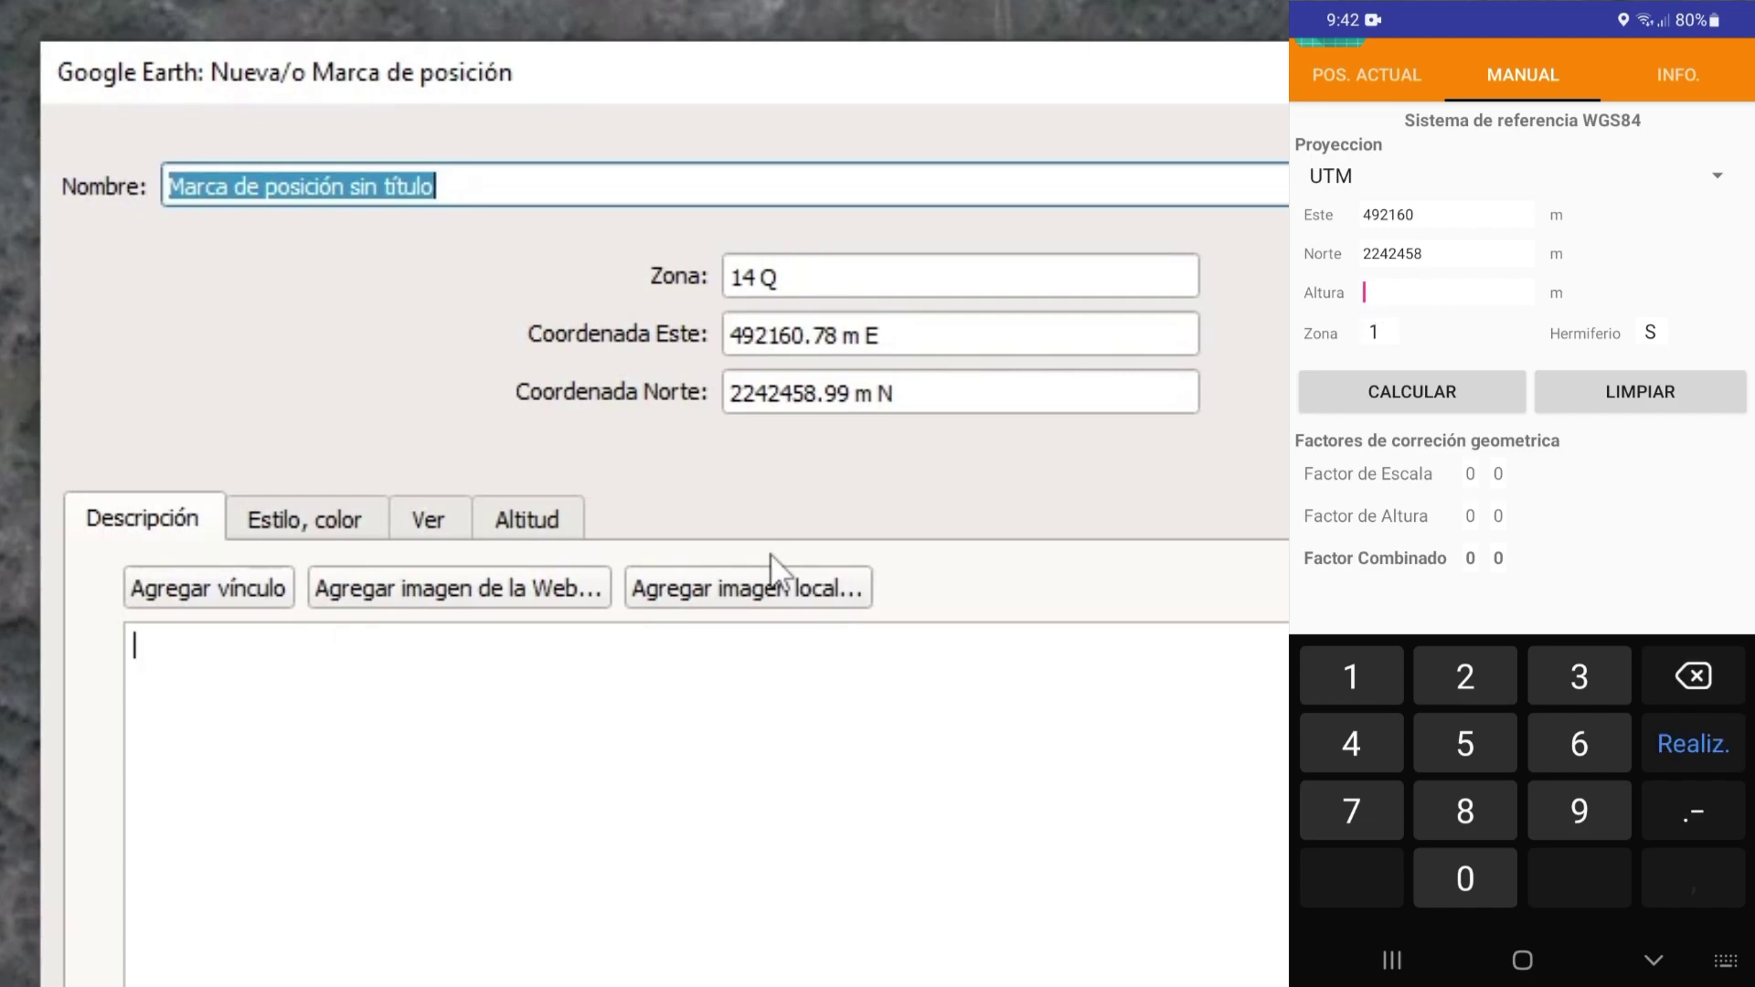
click(1694, 743)
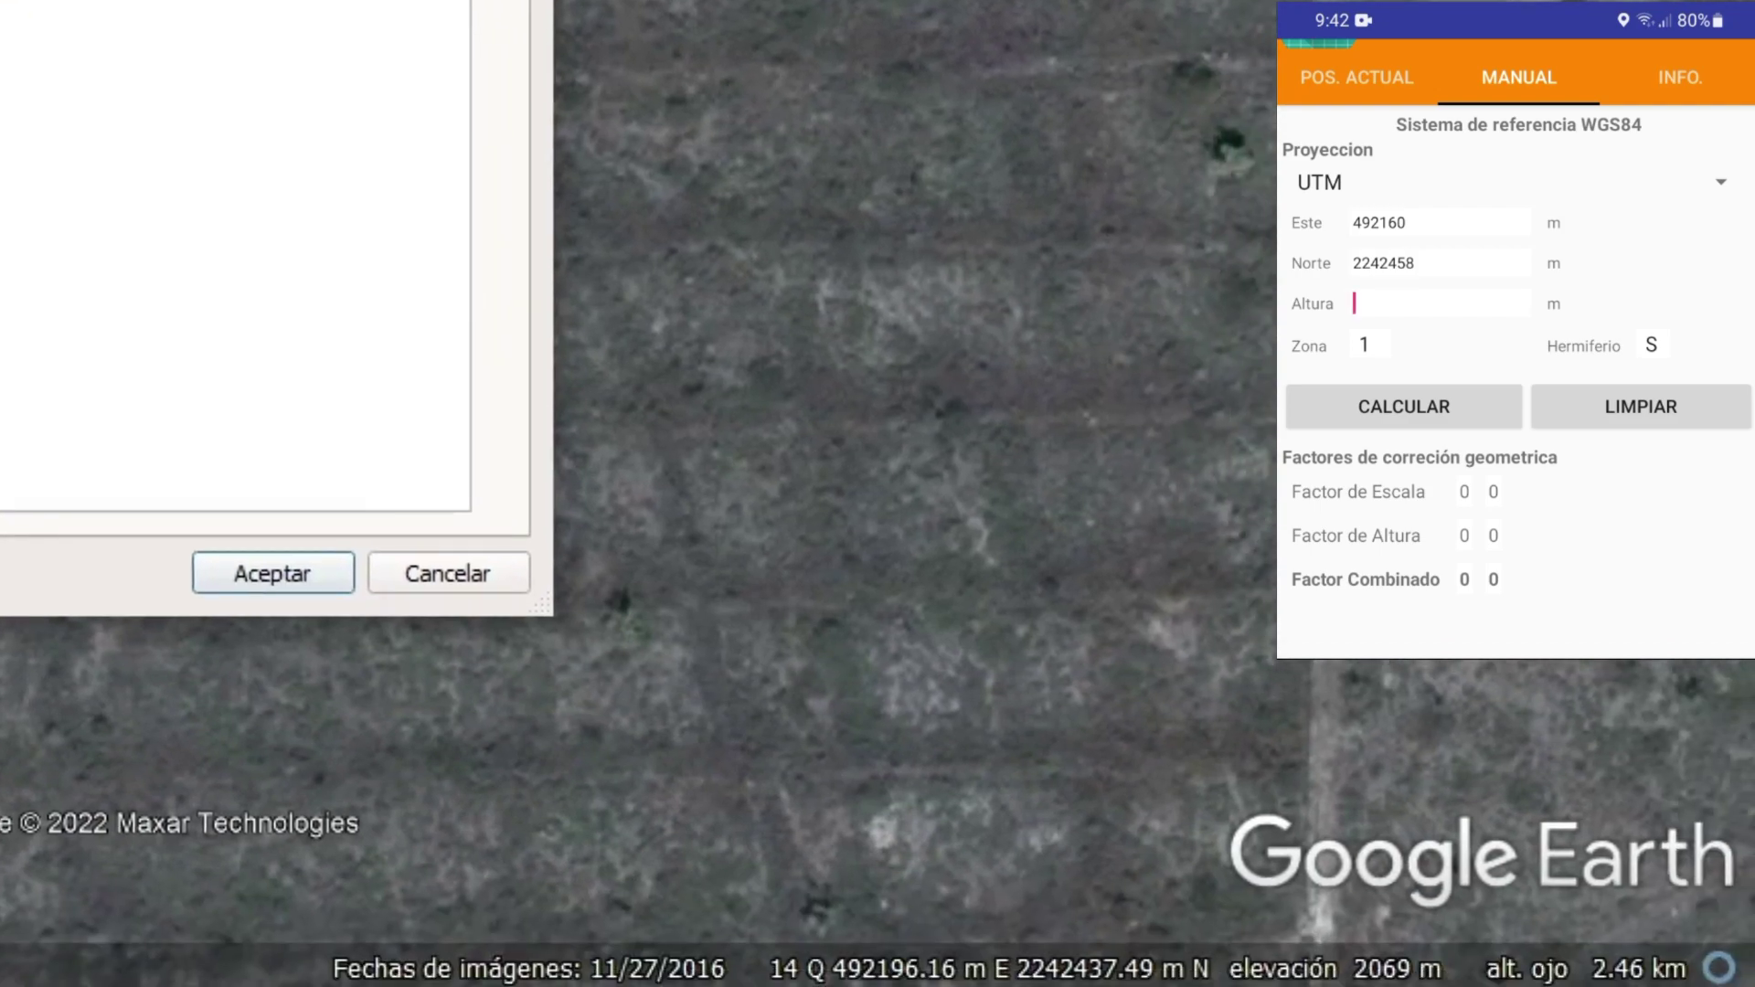
text(2069)
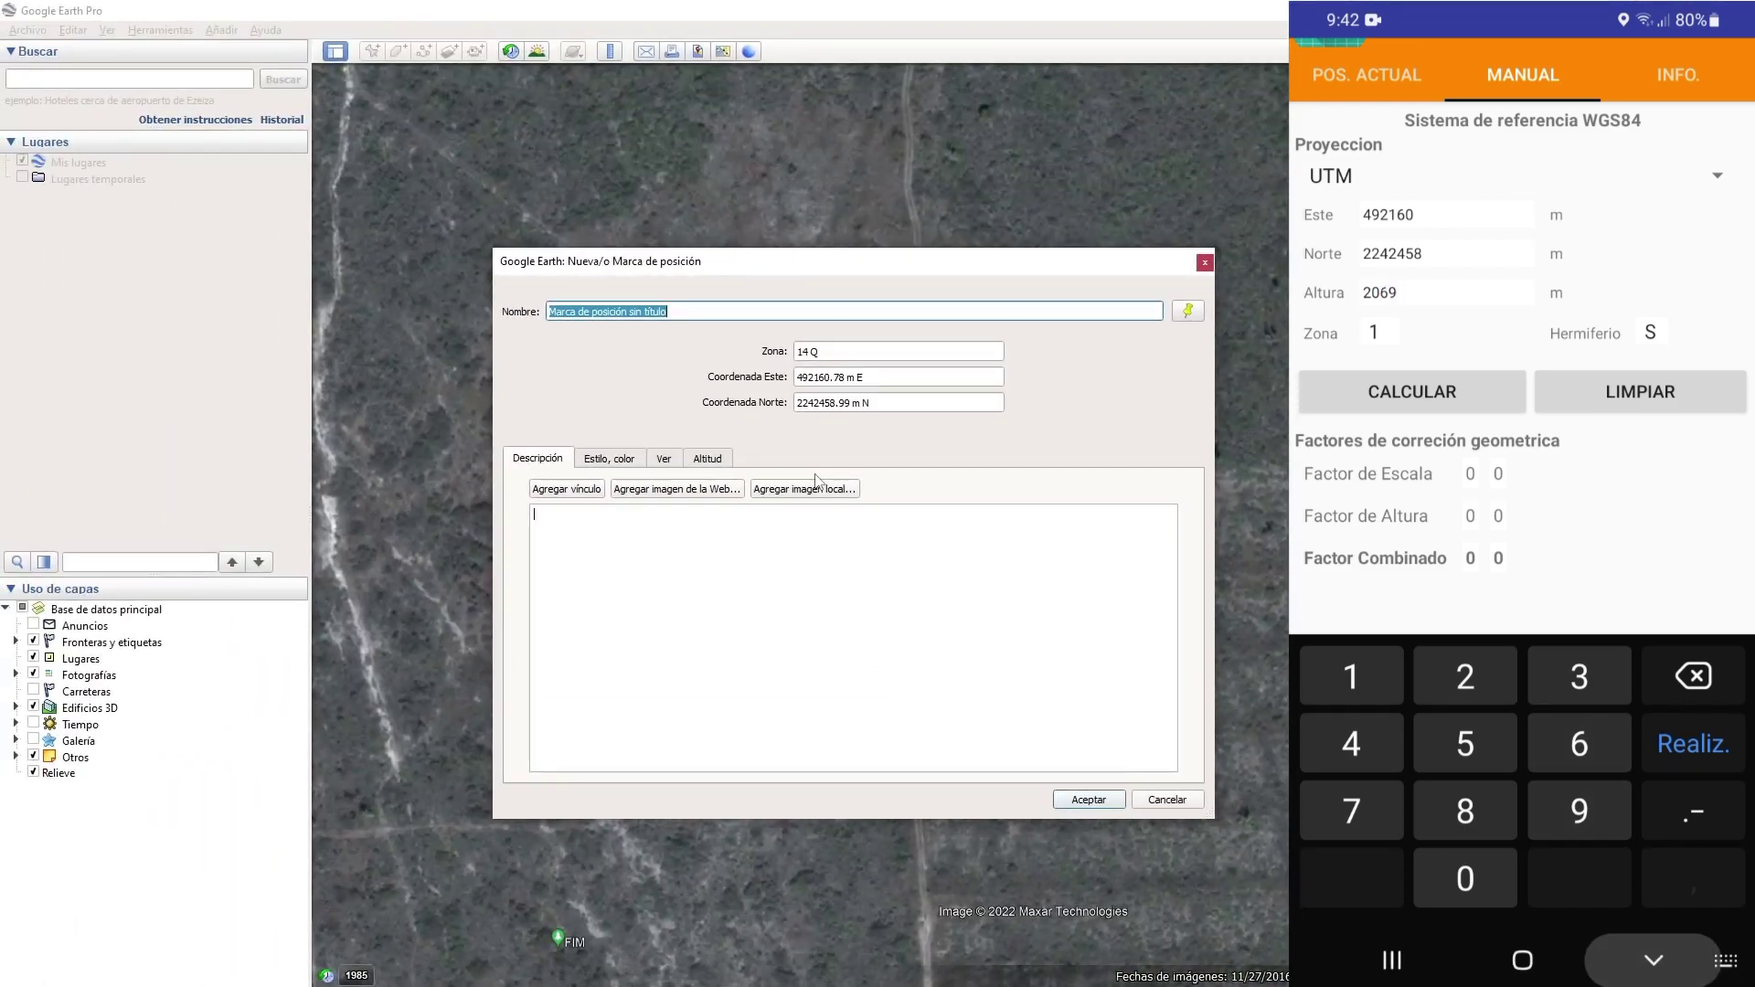
click(1693, 744)
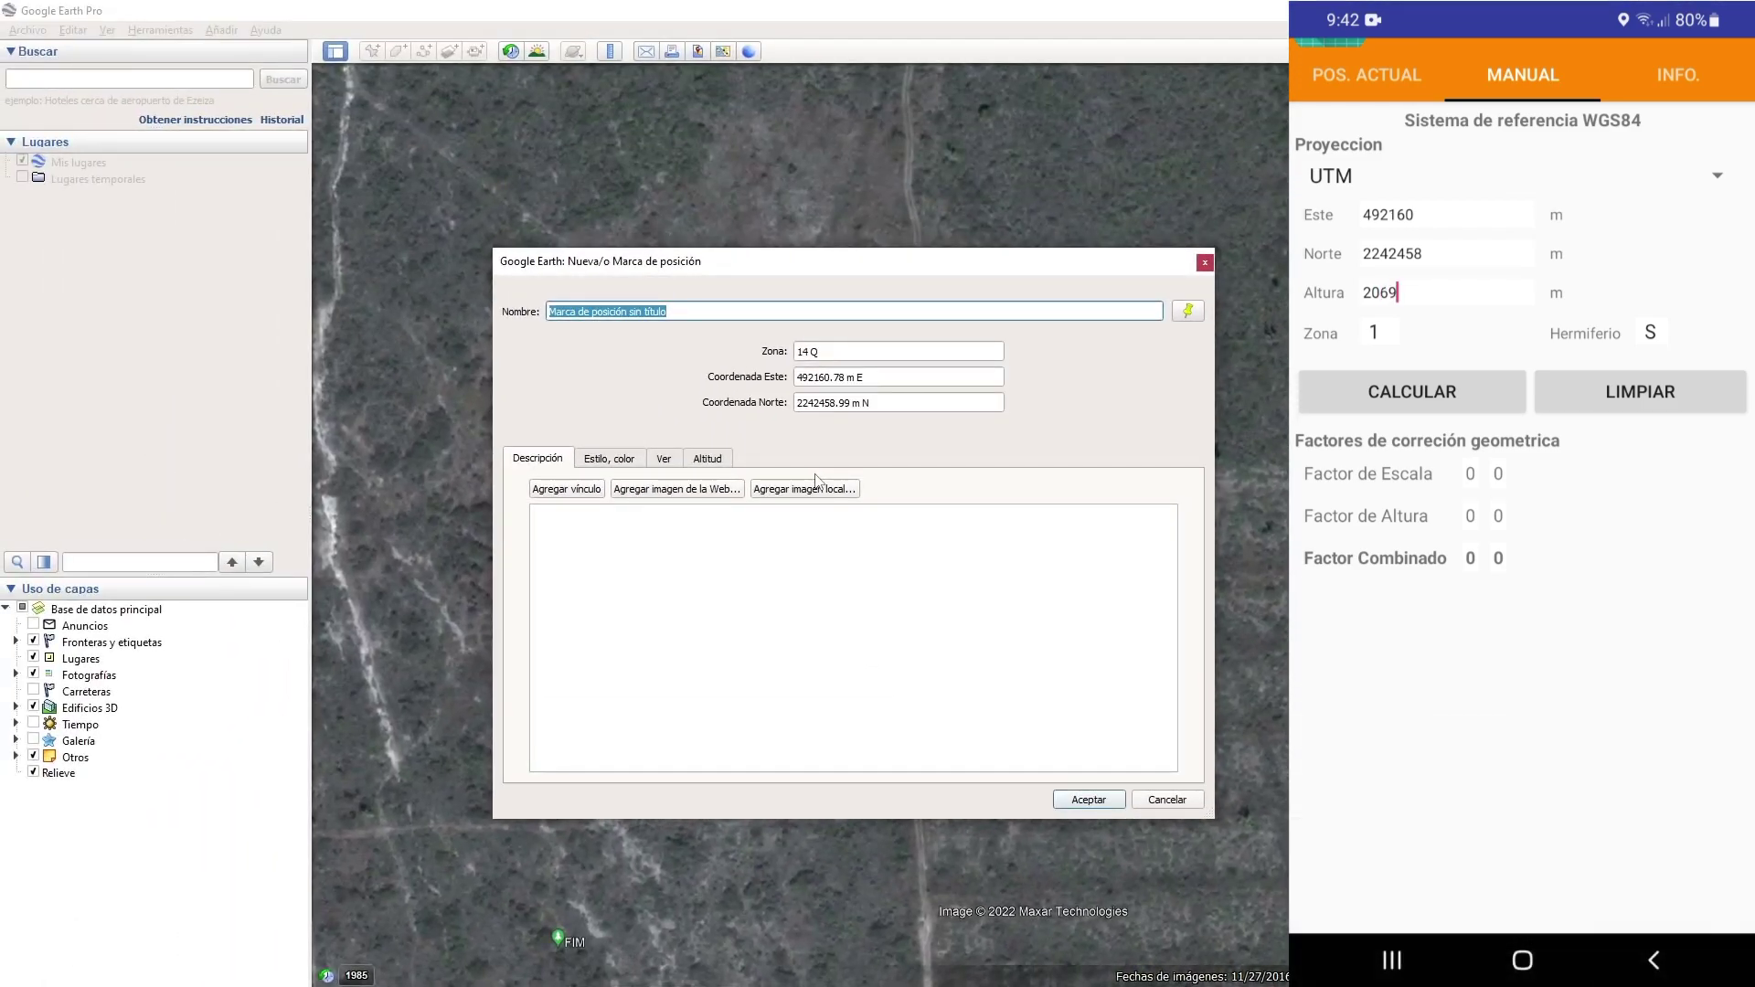
click(1411, 391)
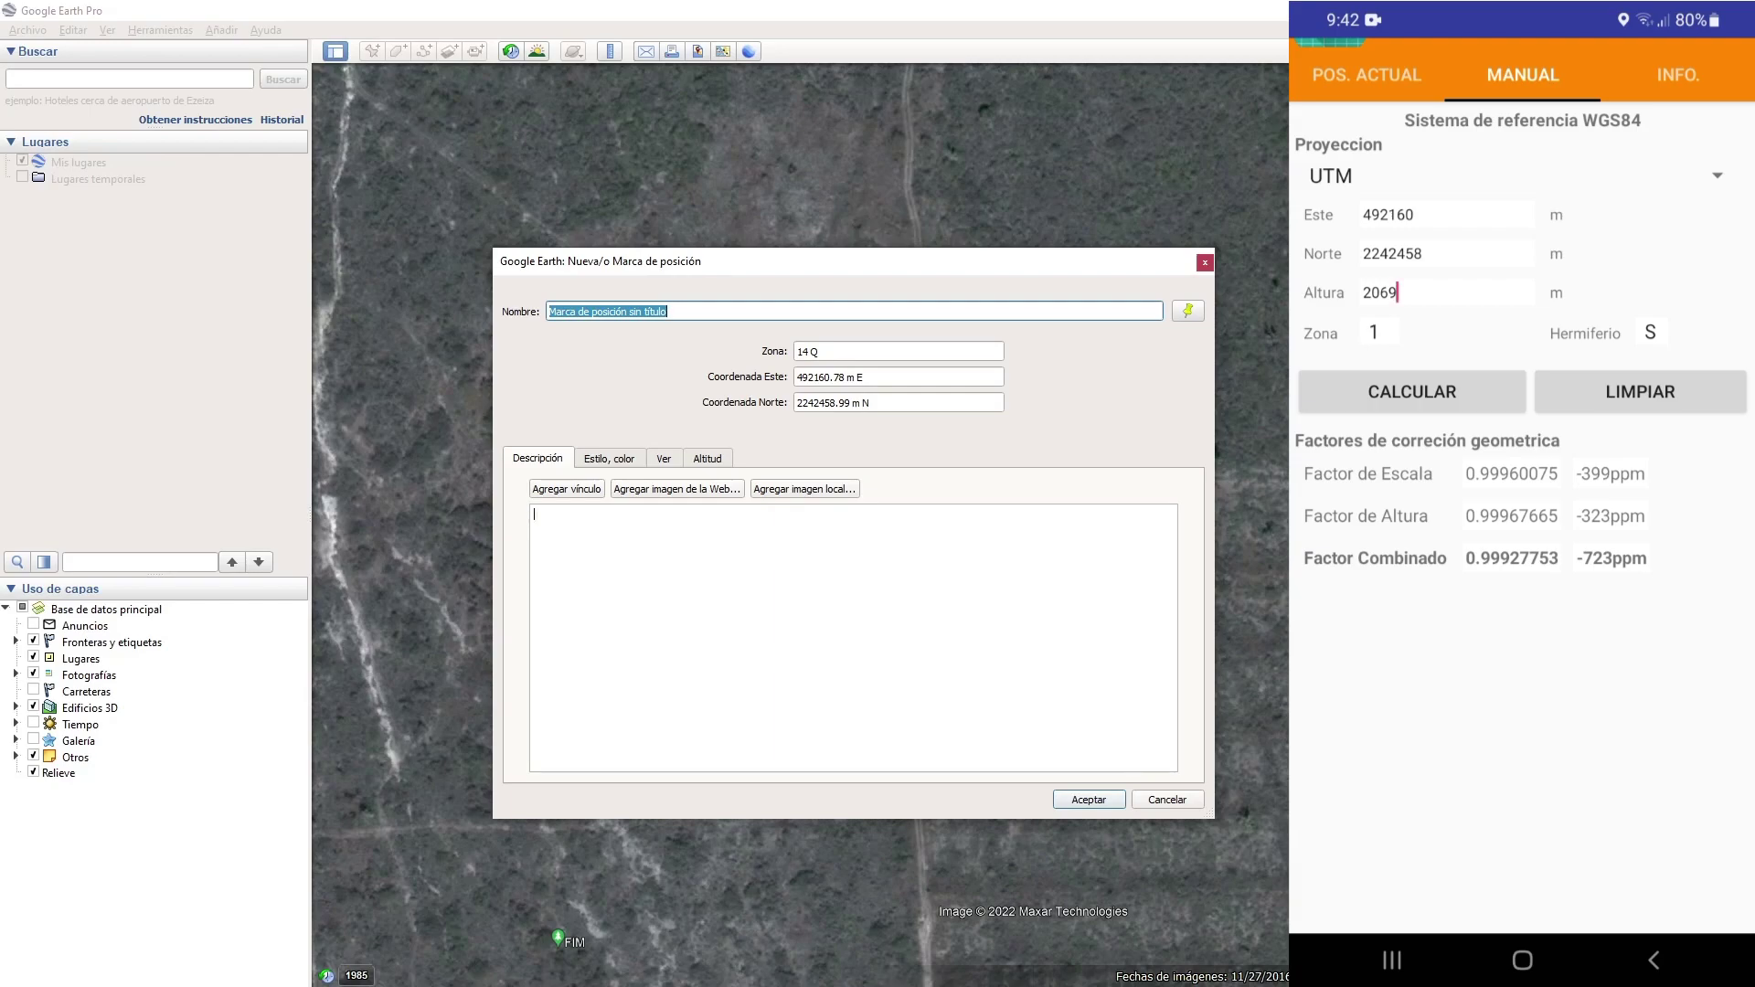
- Return to Excel without saving the placemark and set the Factor de Escala Combinado in B6 to 0.99927753
click(1205, 264)
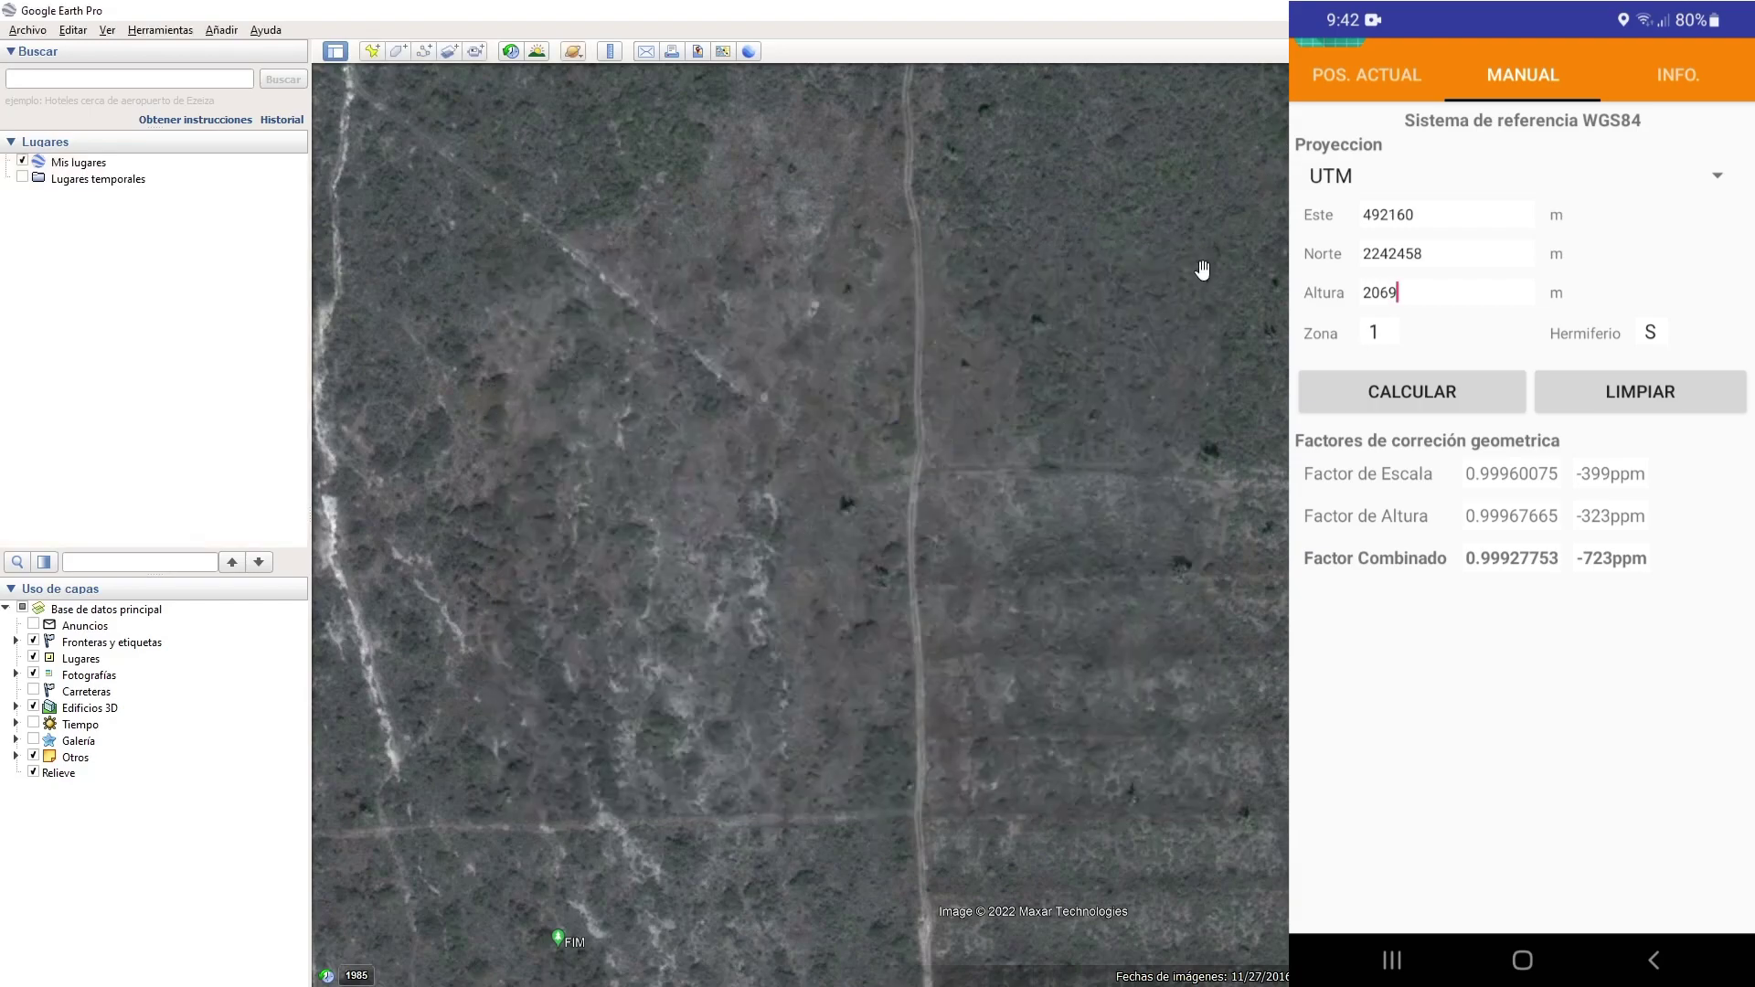
key(alt+Tab)
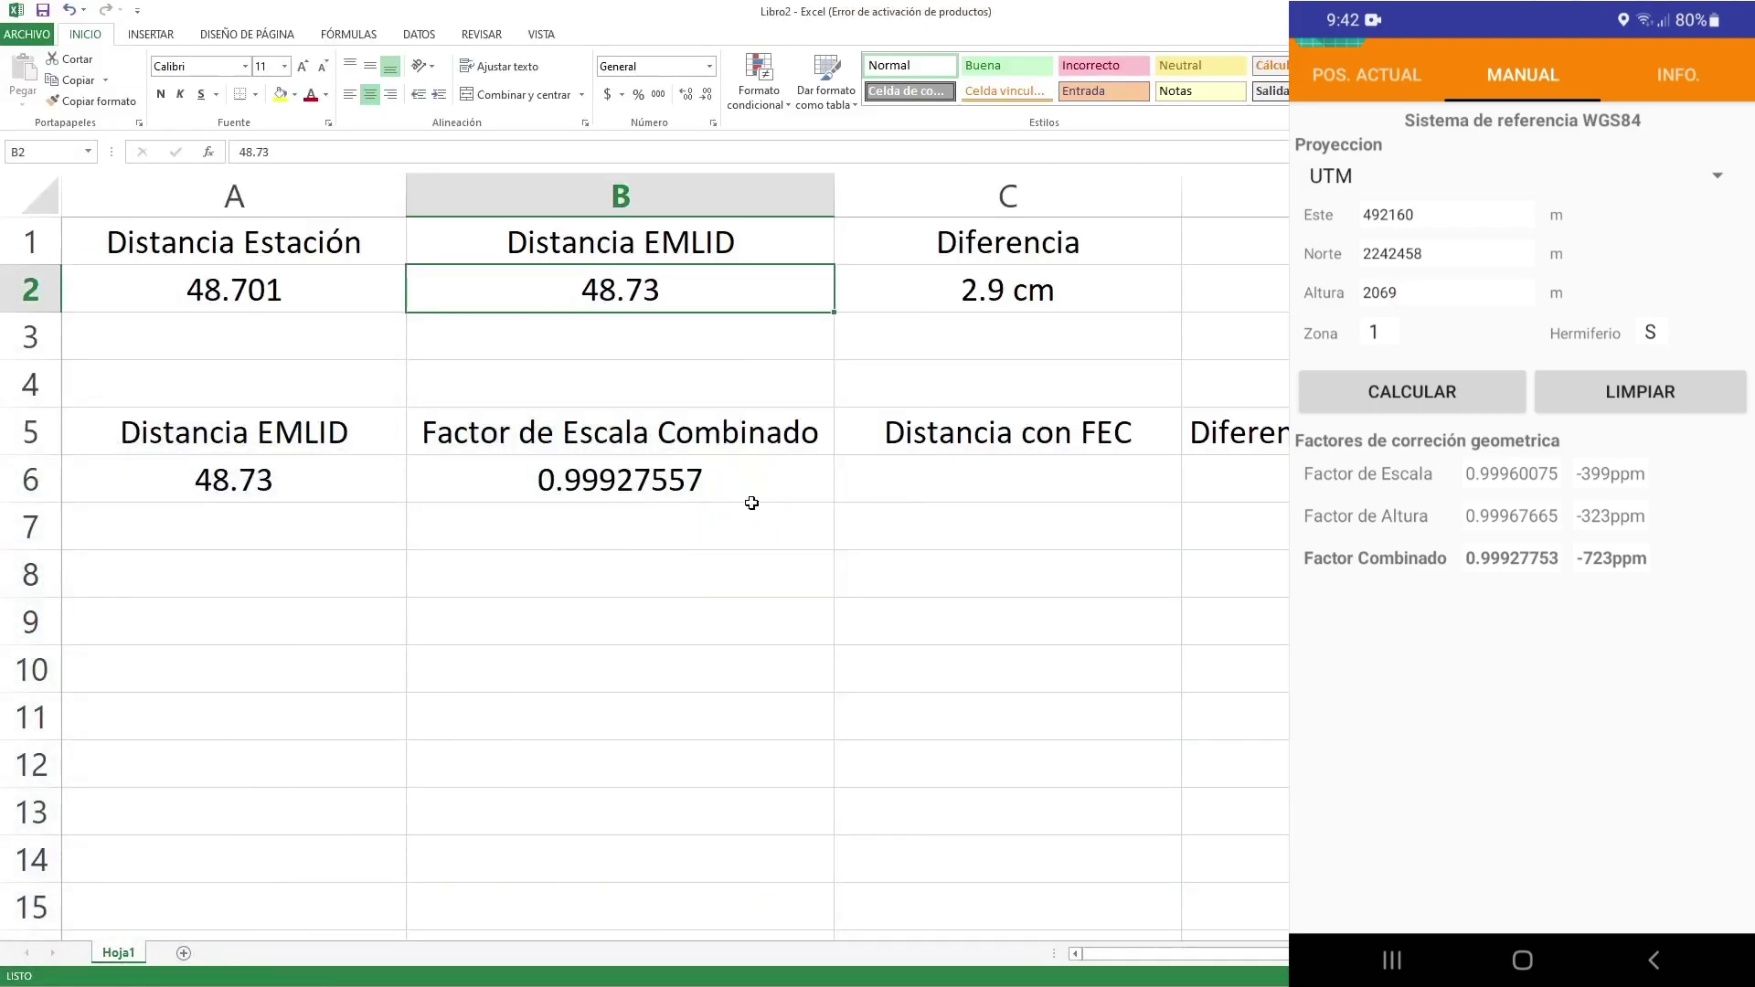
double_click(695, 489)
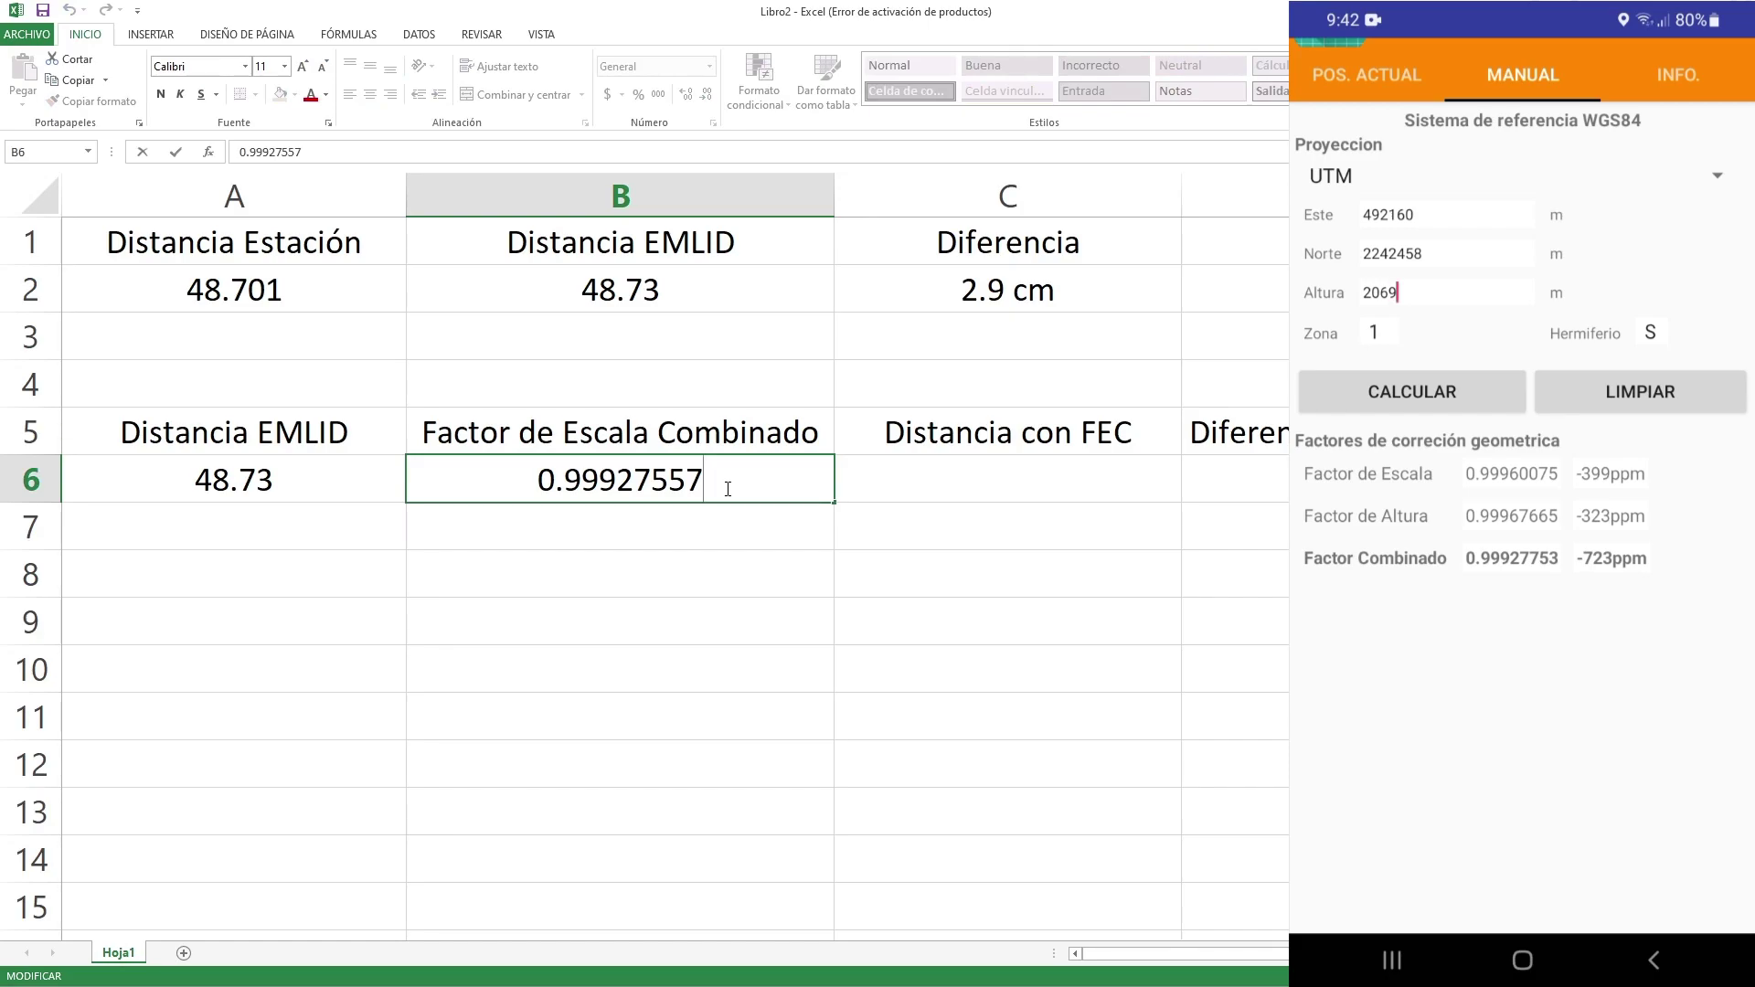
drag(568, 482, 693, 487)
text(75)
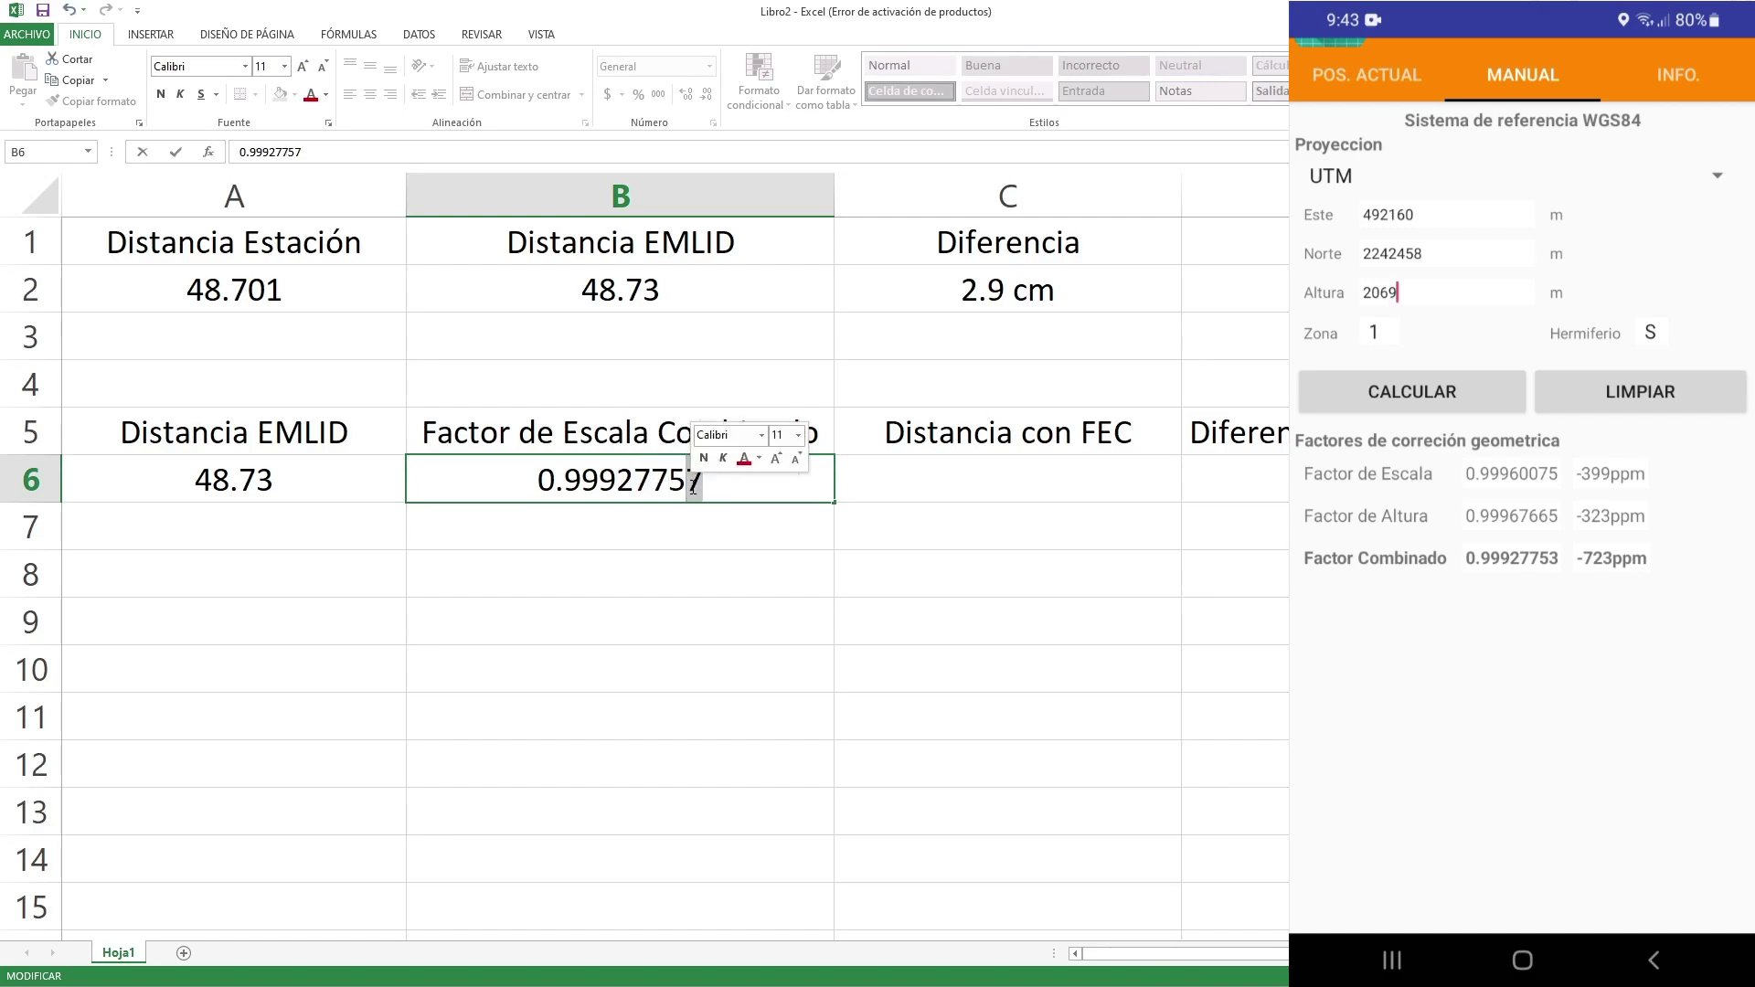
text(3)
click(703, 523)
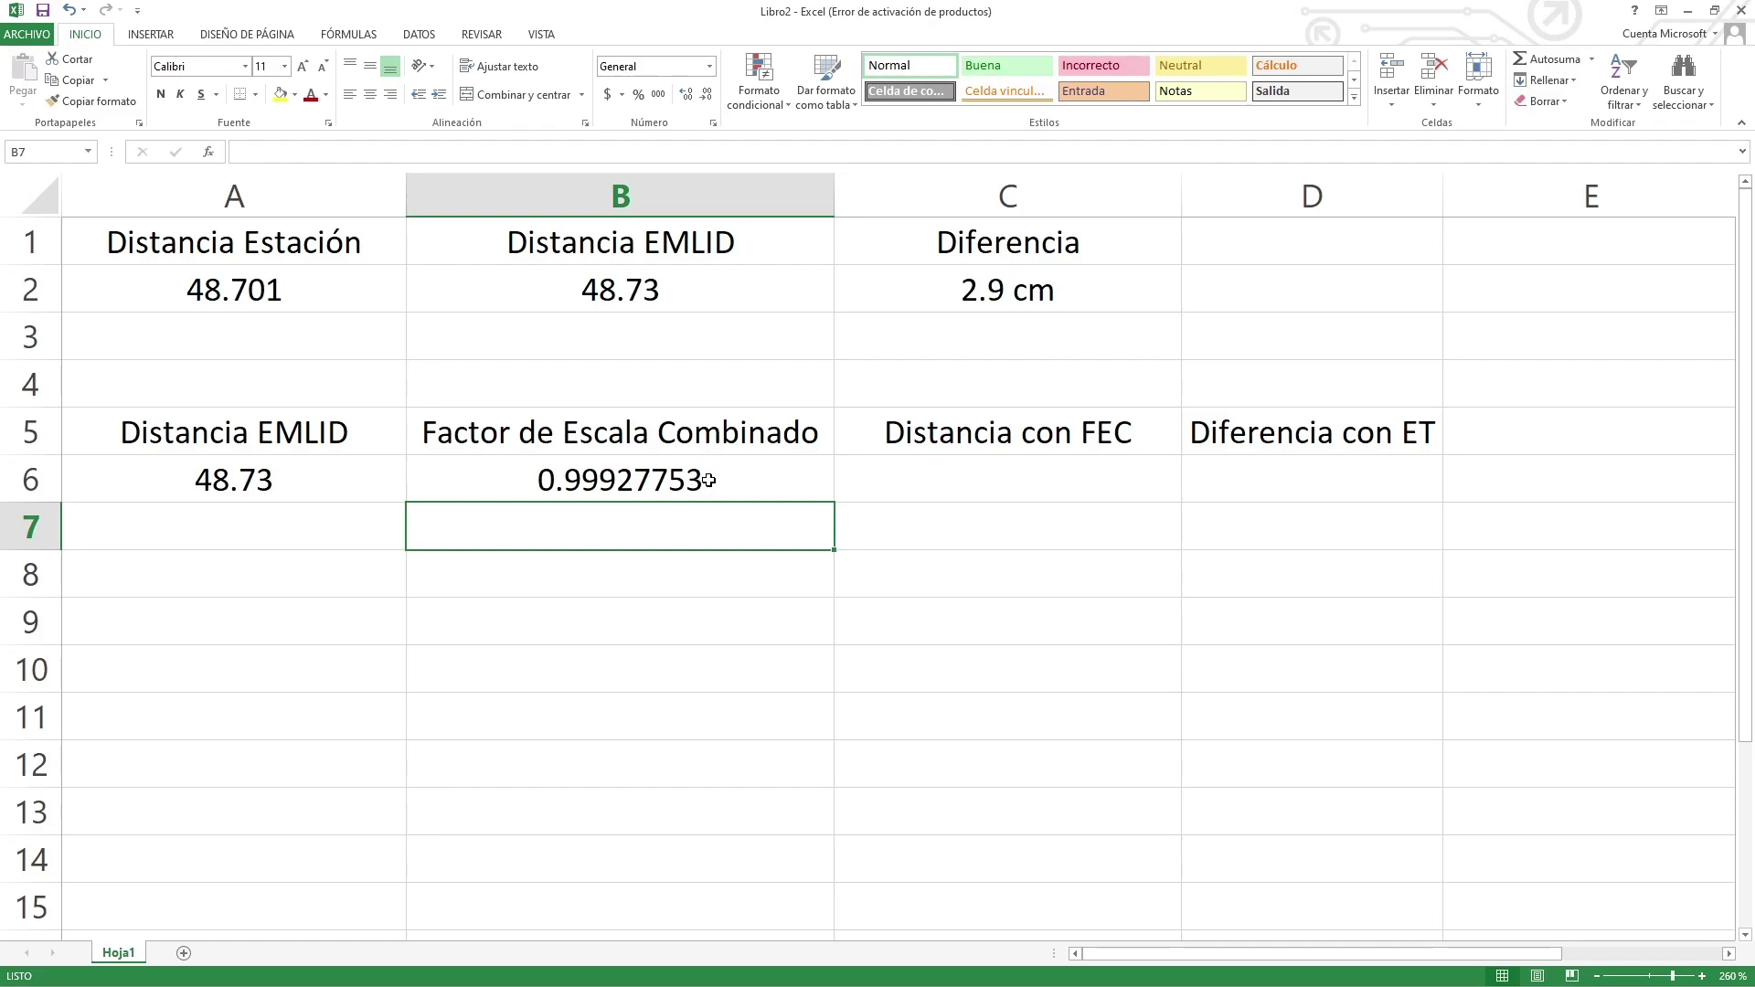
- Calculate the Distancia con FEC in C6 with the formula =A6*B6
click(713, 479)
double_click(890, 475)
text(=)
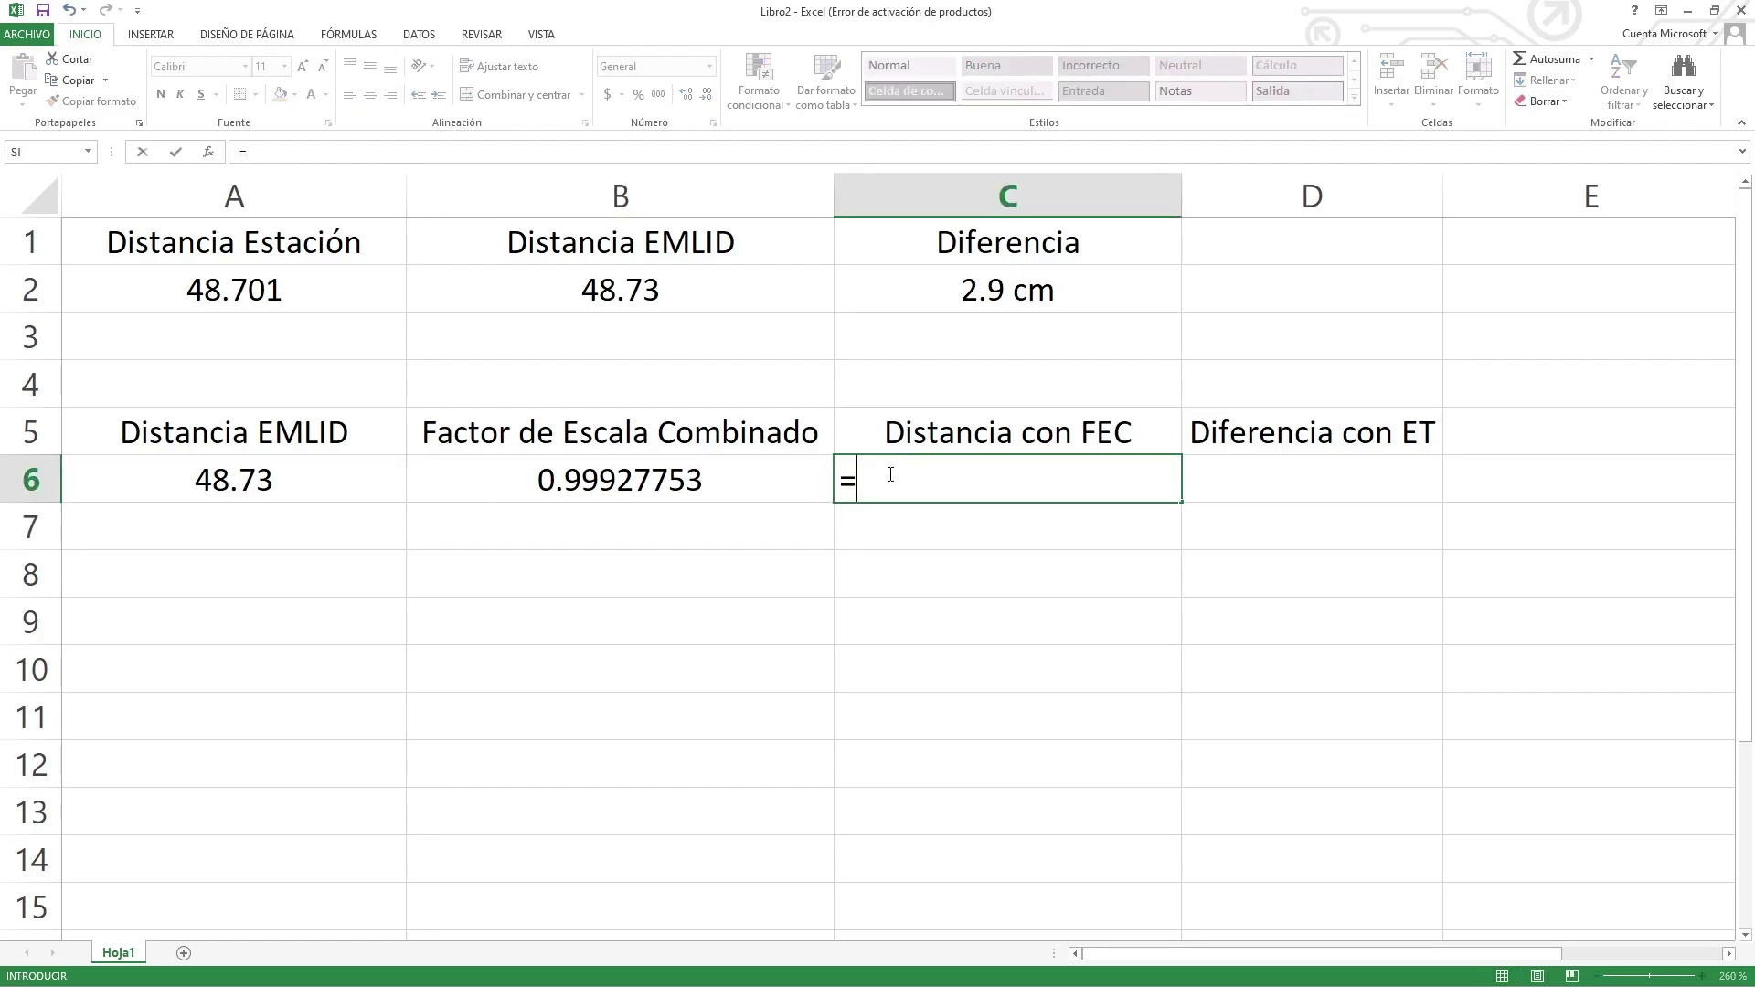
click(300, 471)
text(*)
click(557, 476)
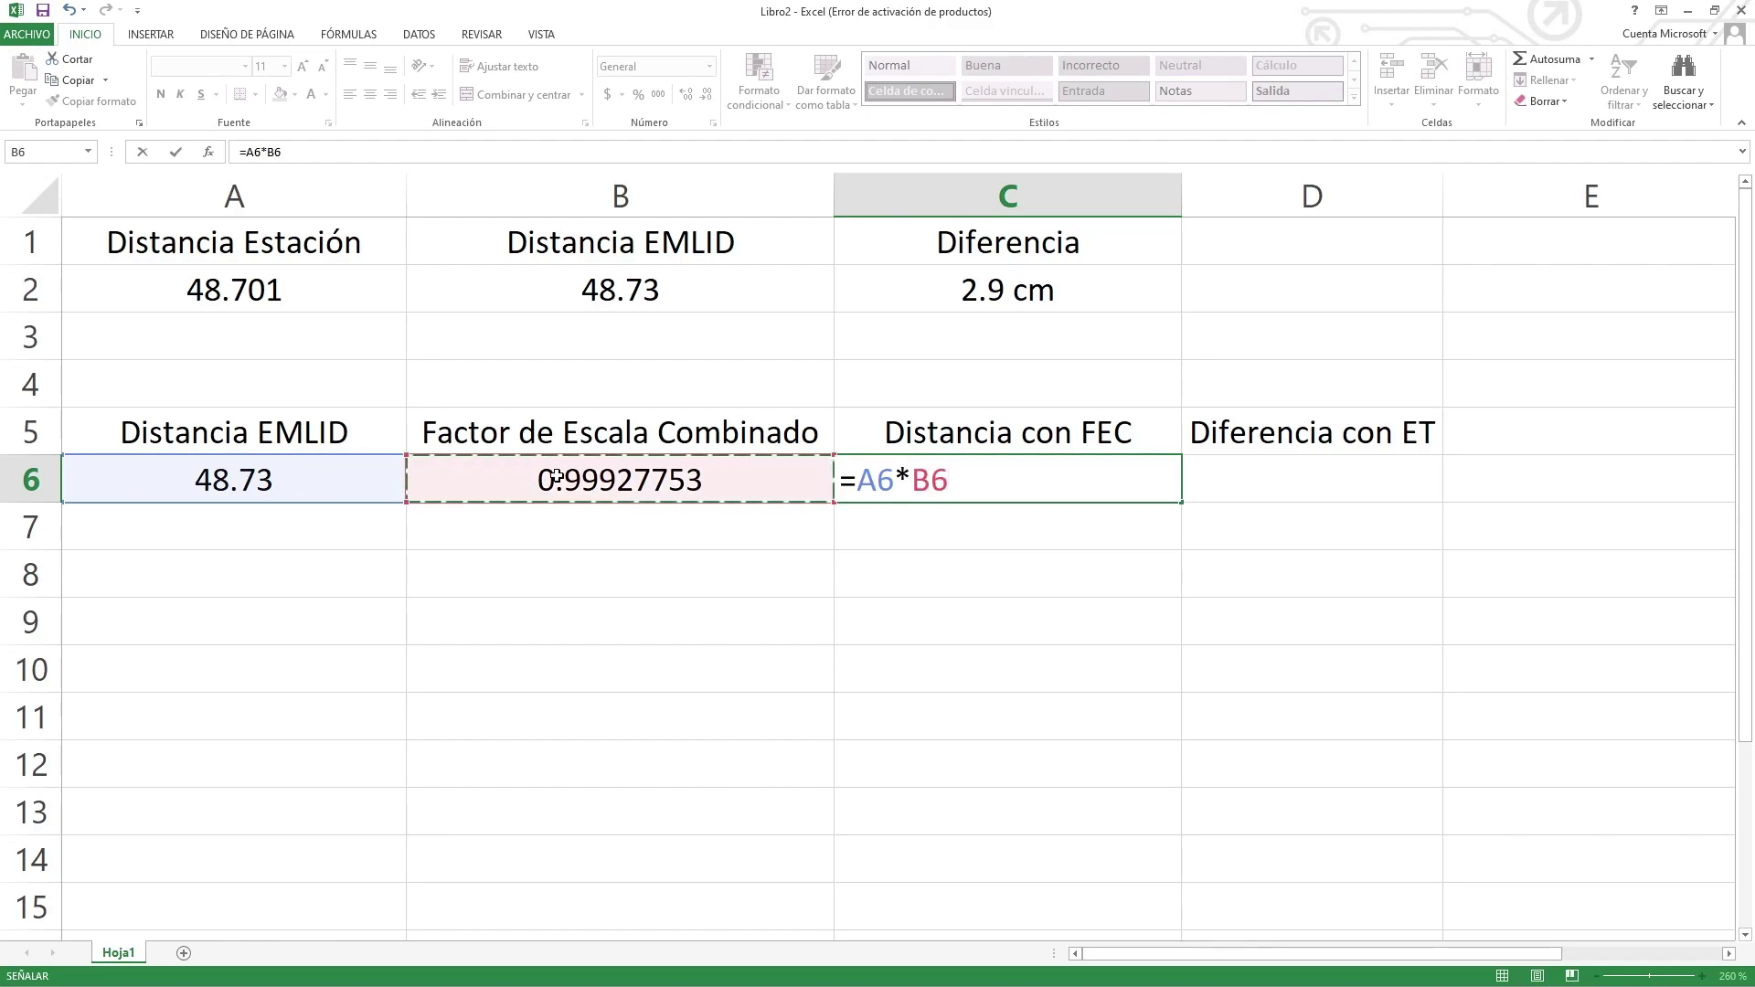
key(Return)
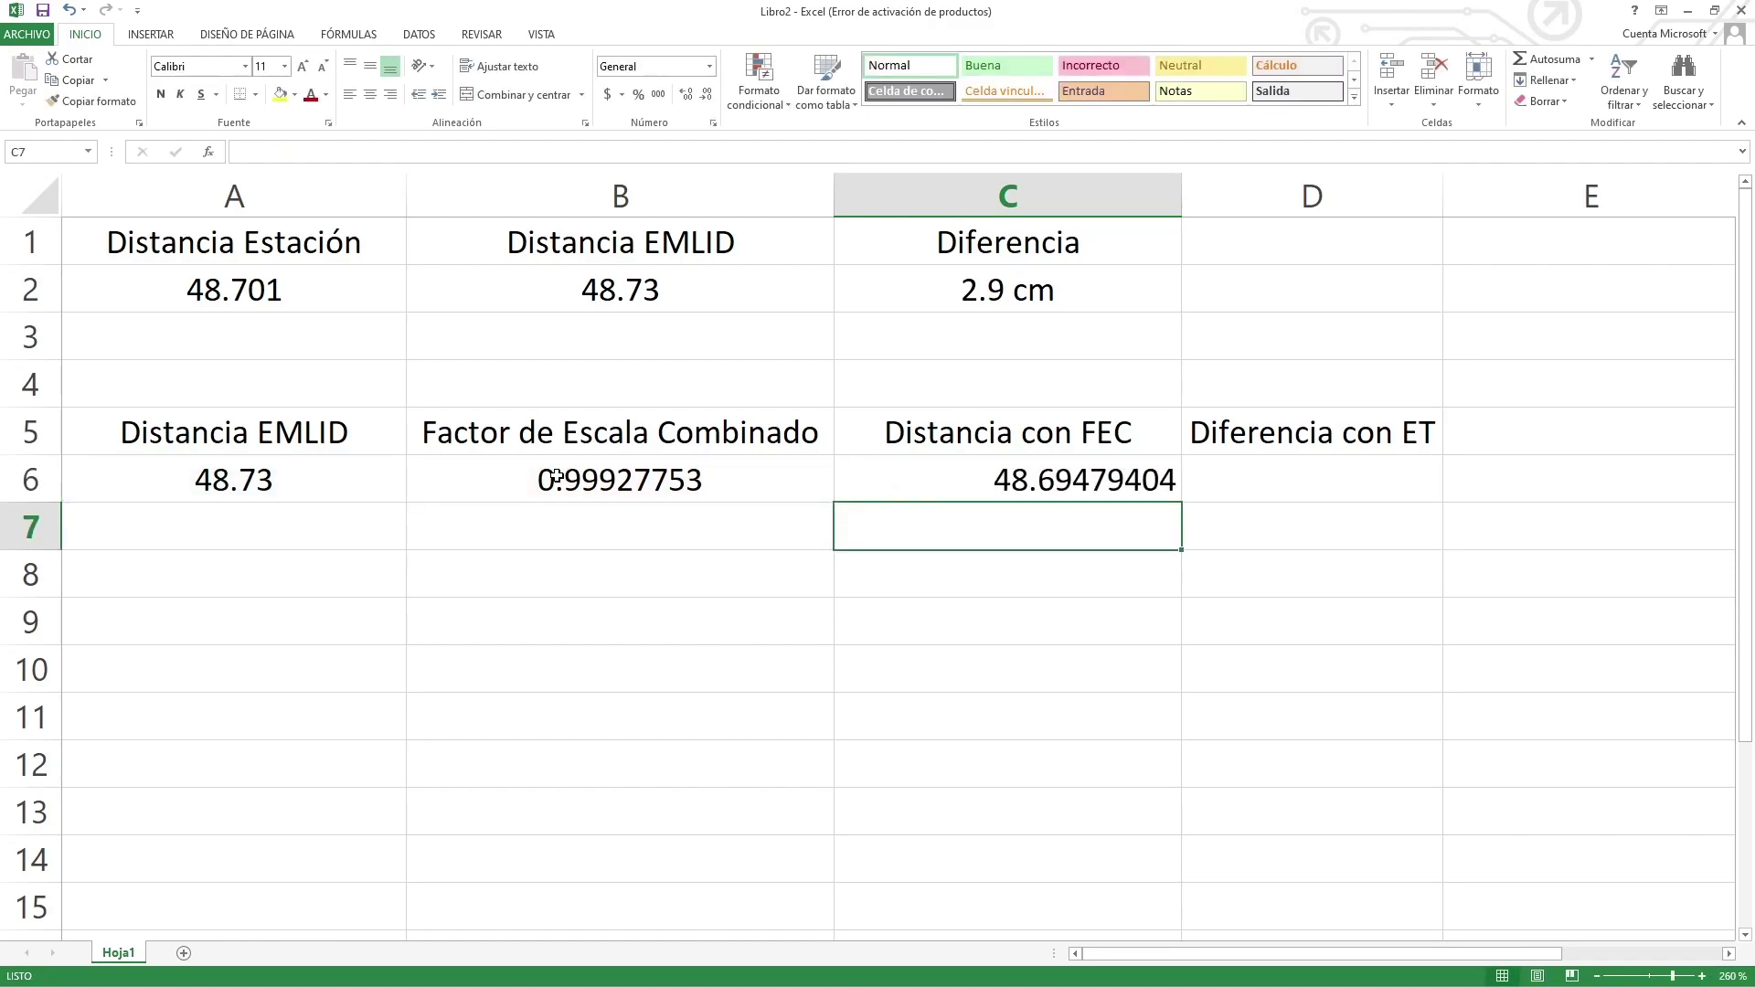
click(936, 691)
click(990, 486)
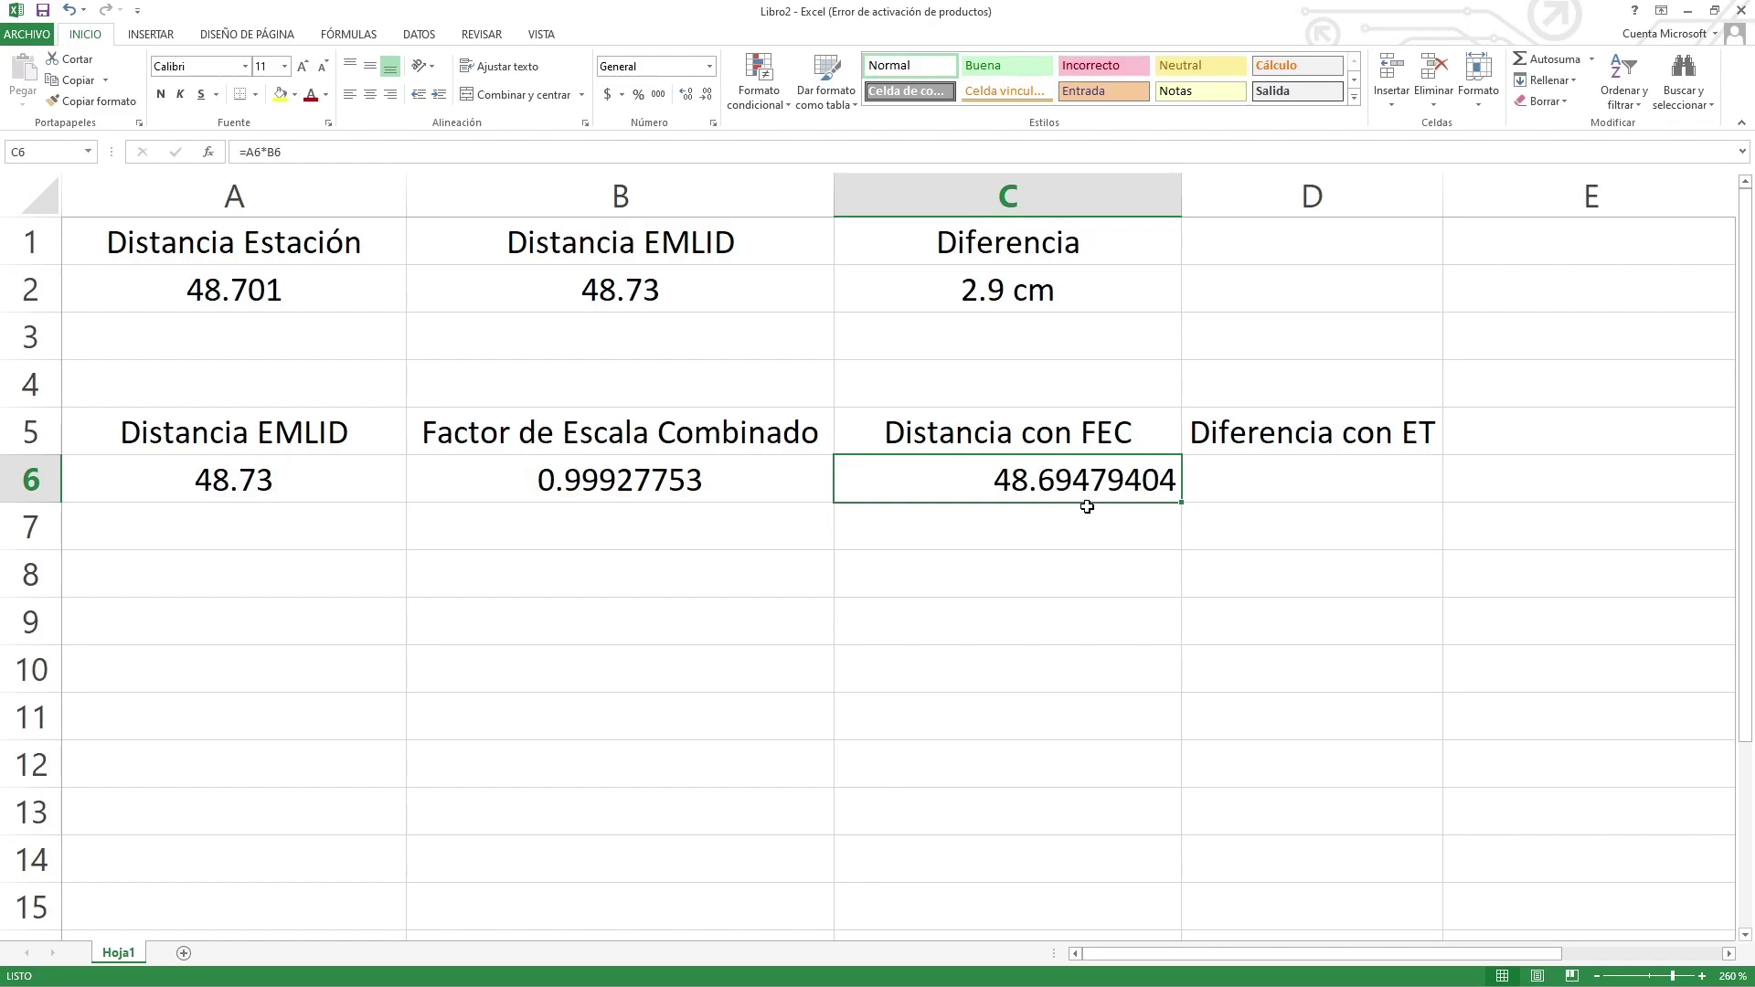
- Calculate the Diferencia con ET in D6 with the formula =A2-C6
click(1218, 479)
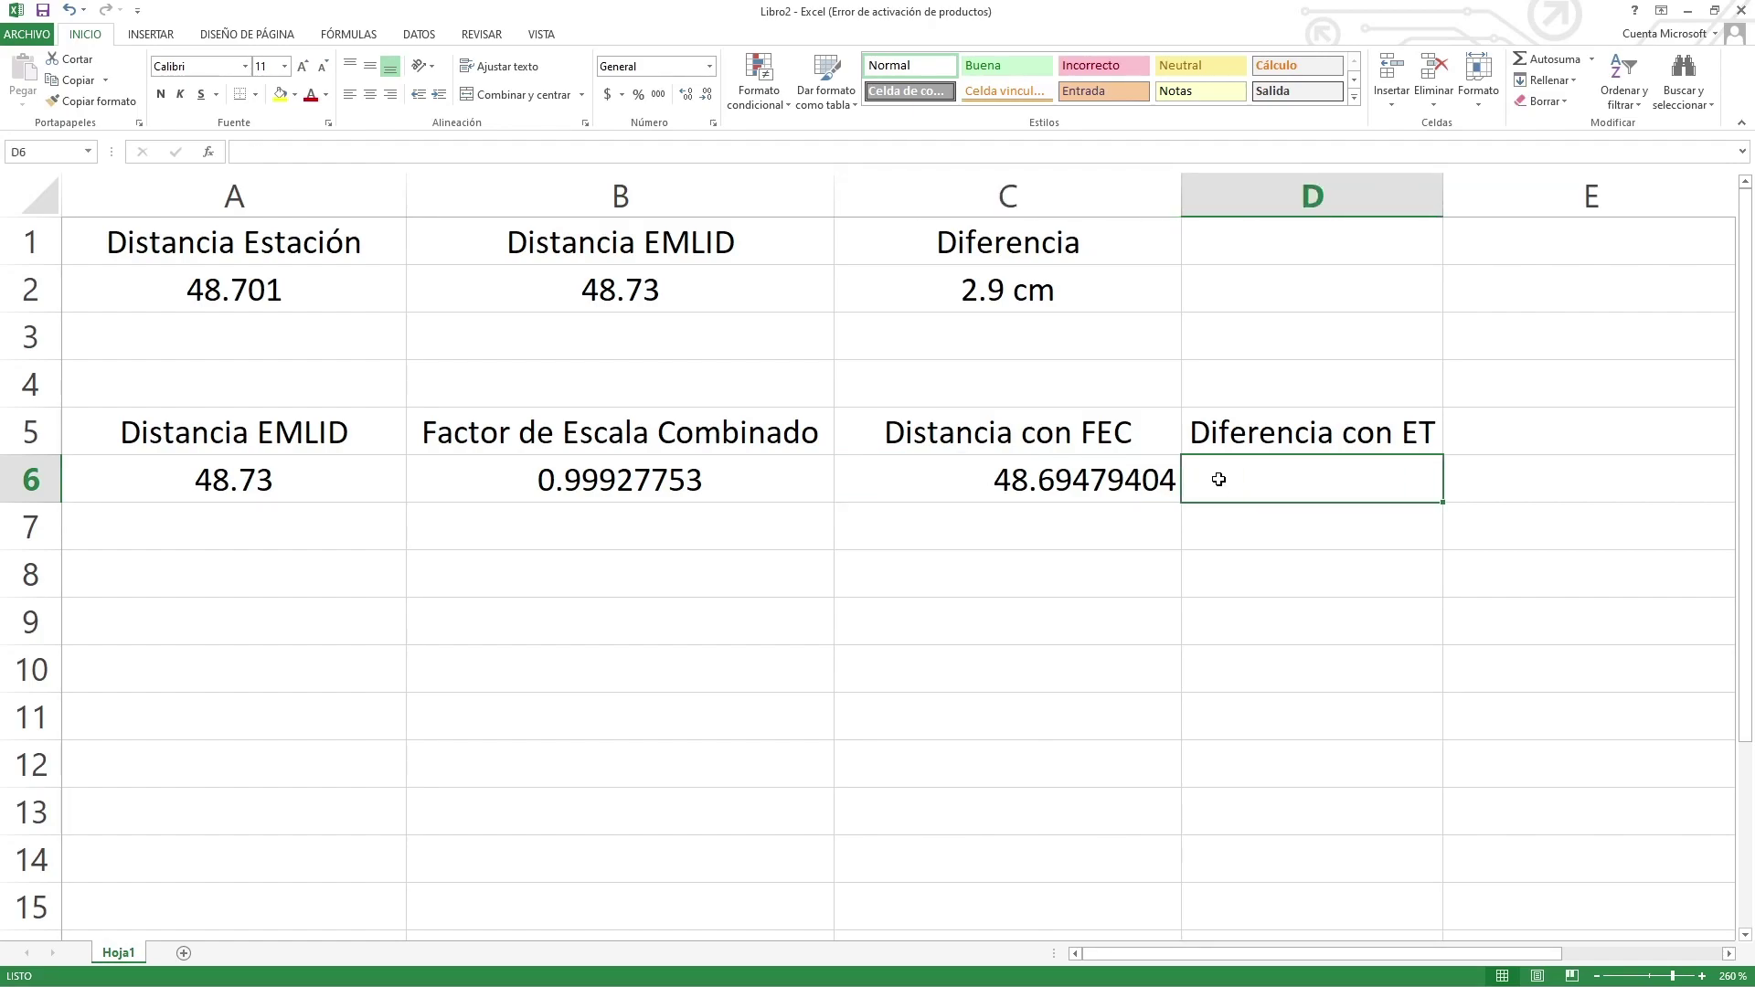
text(=)
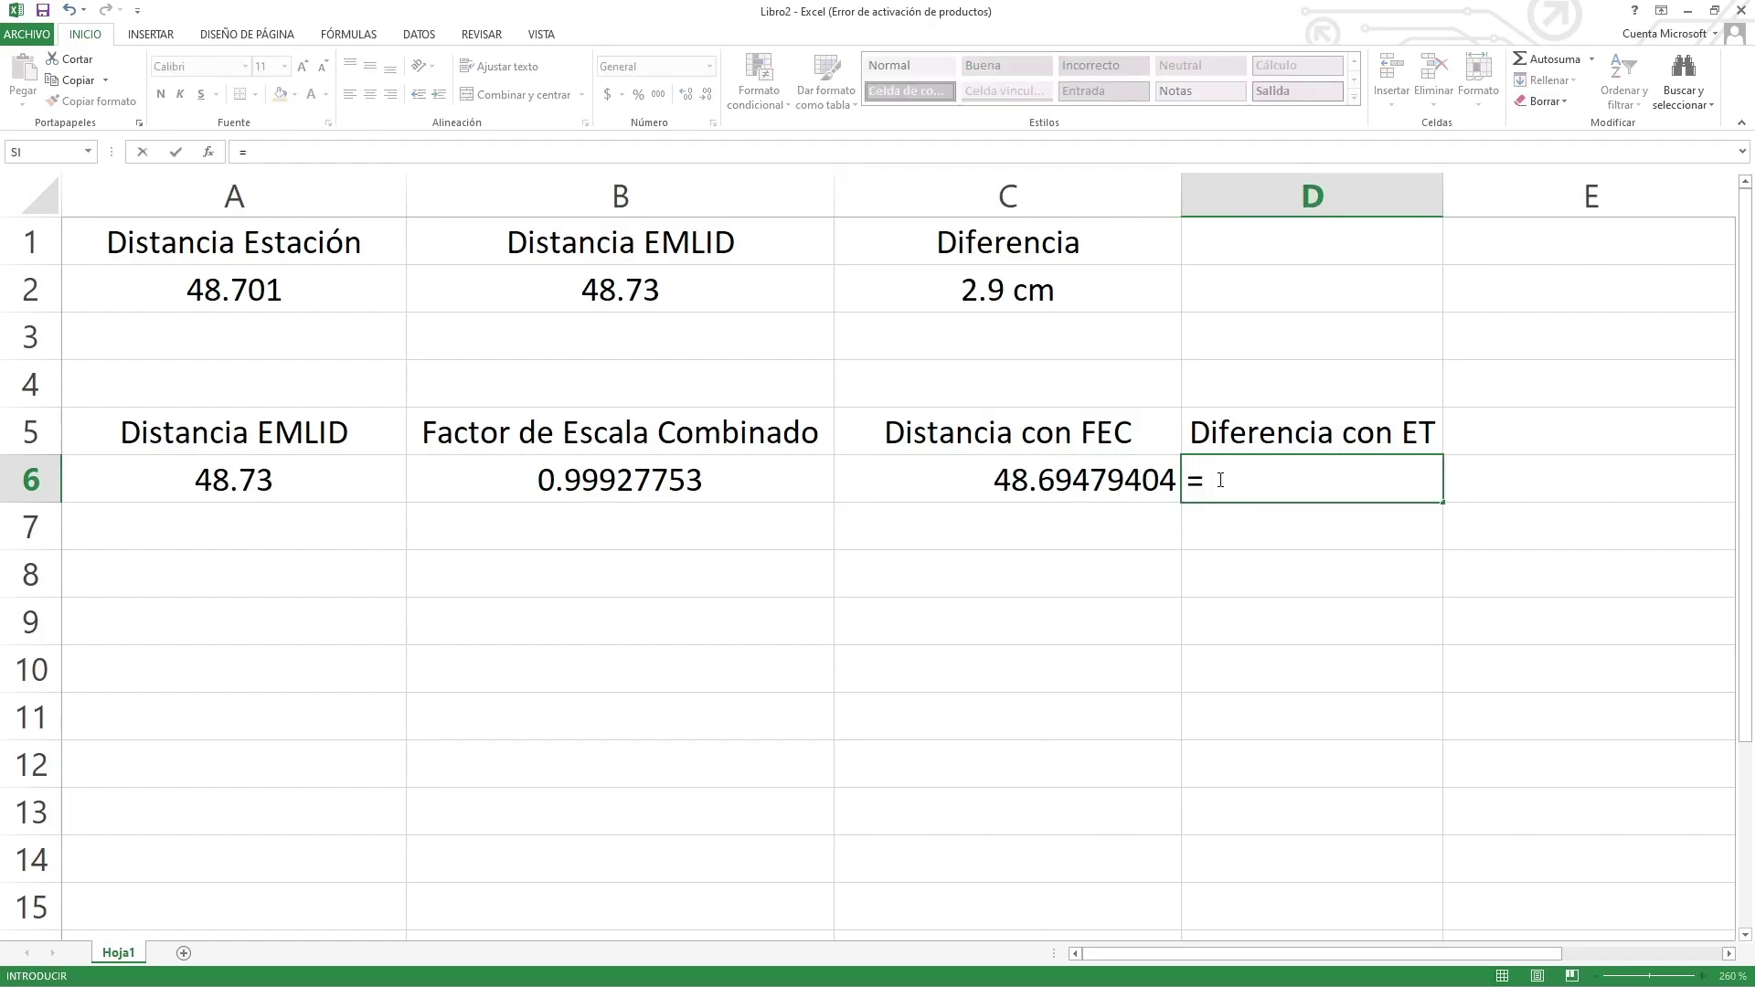
click(278, 305)
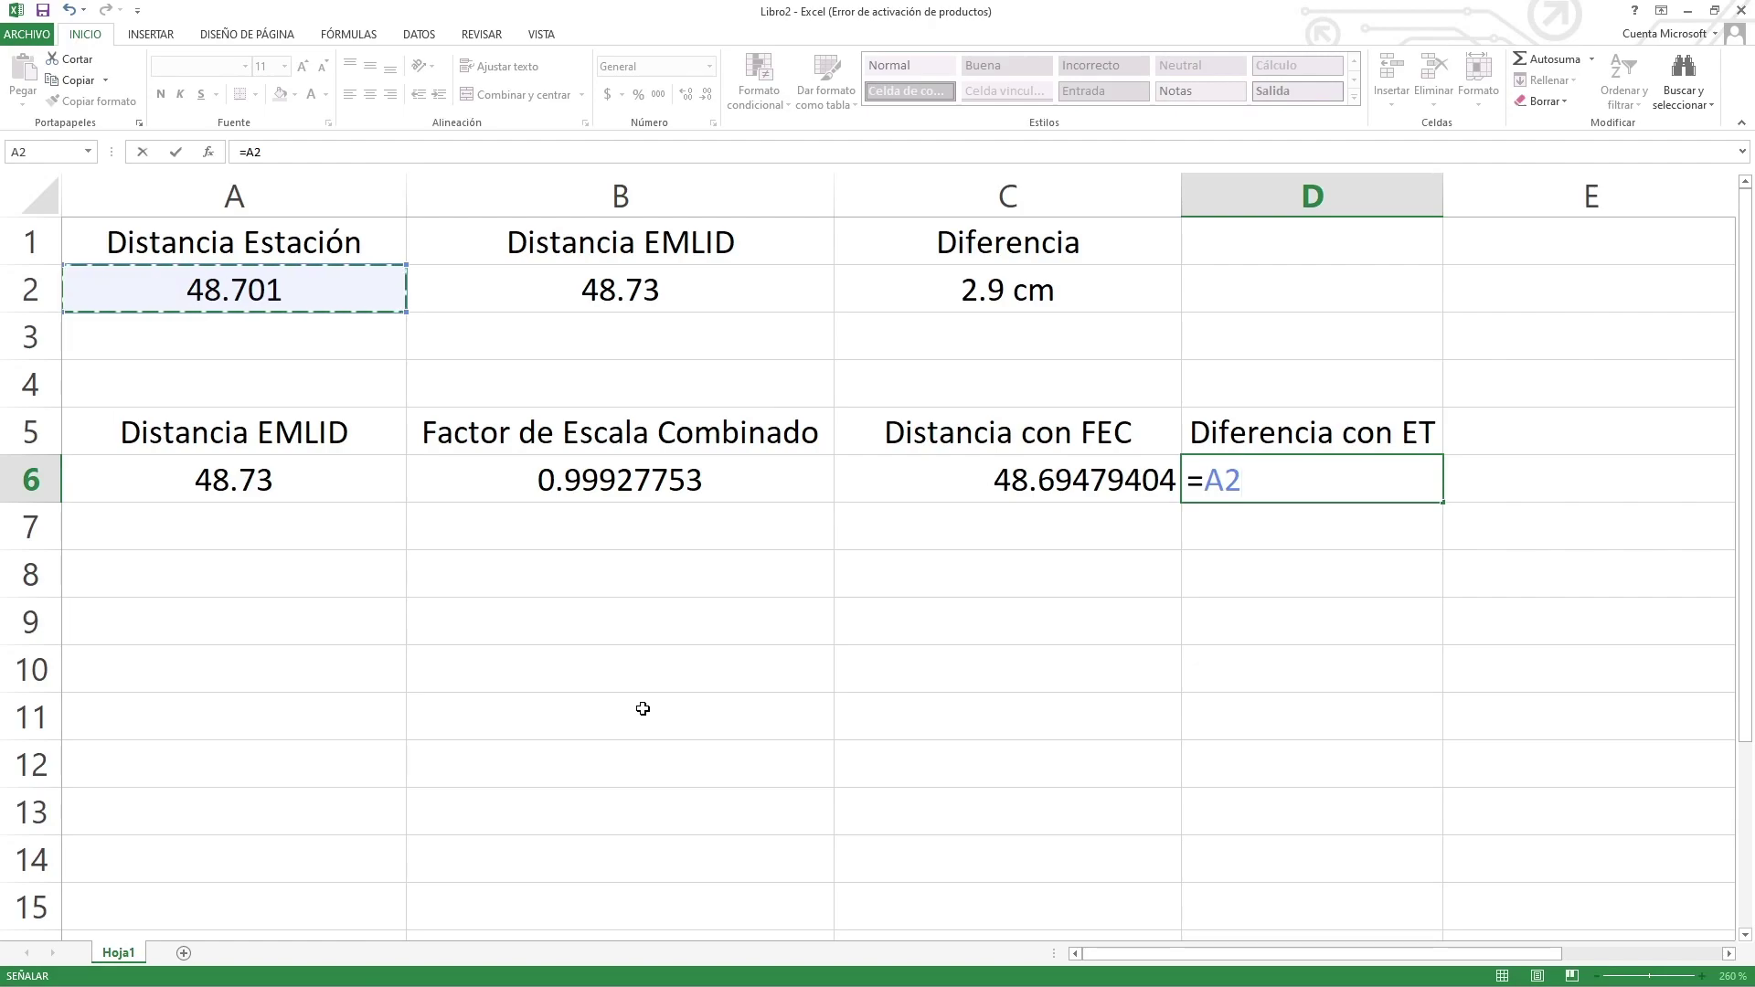
text(-)
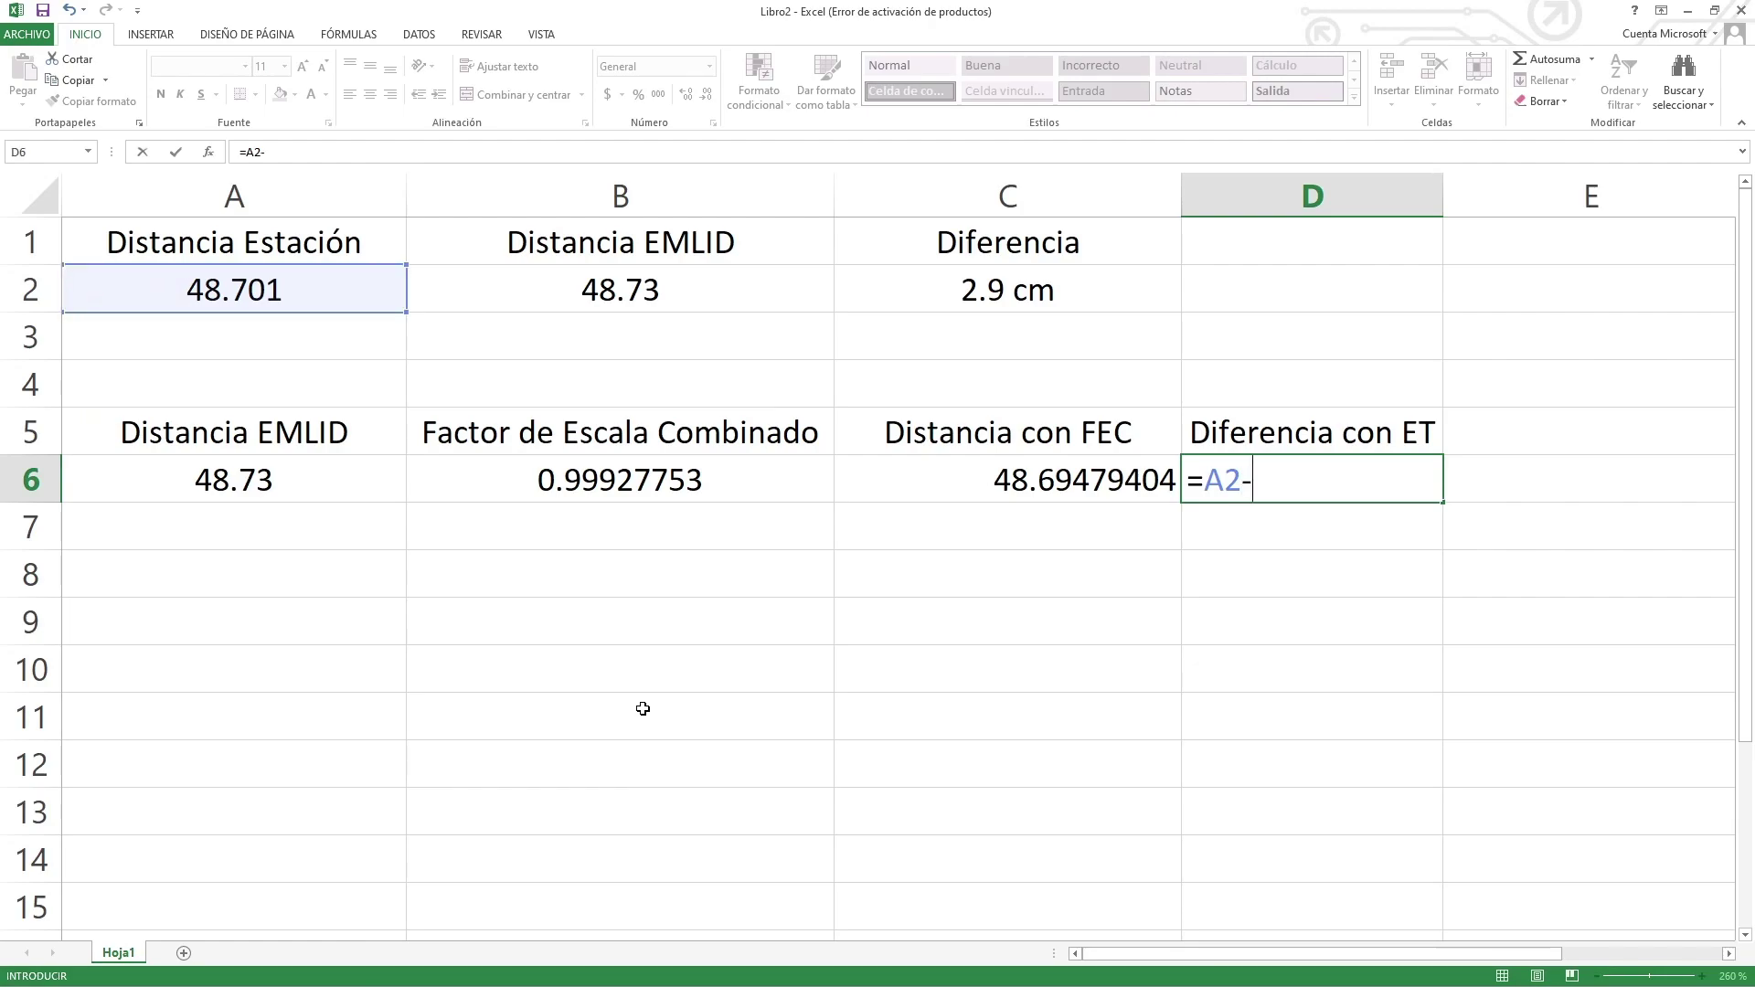
click(1117, 489)
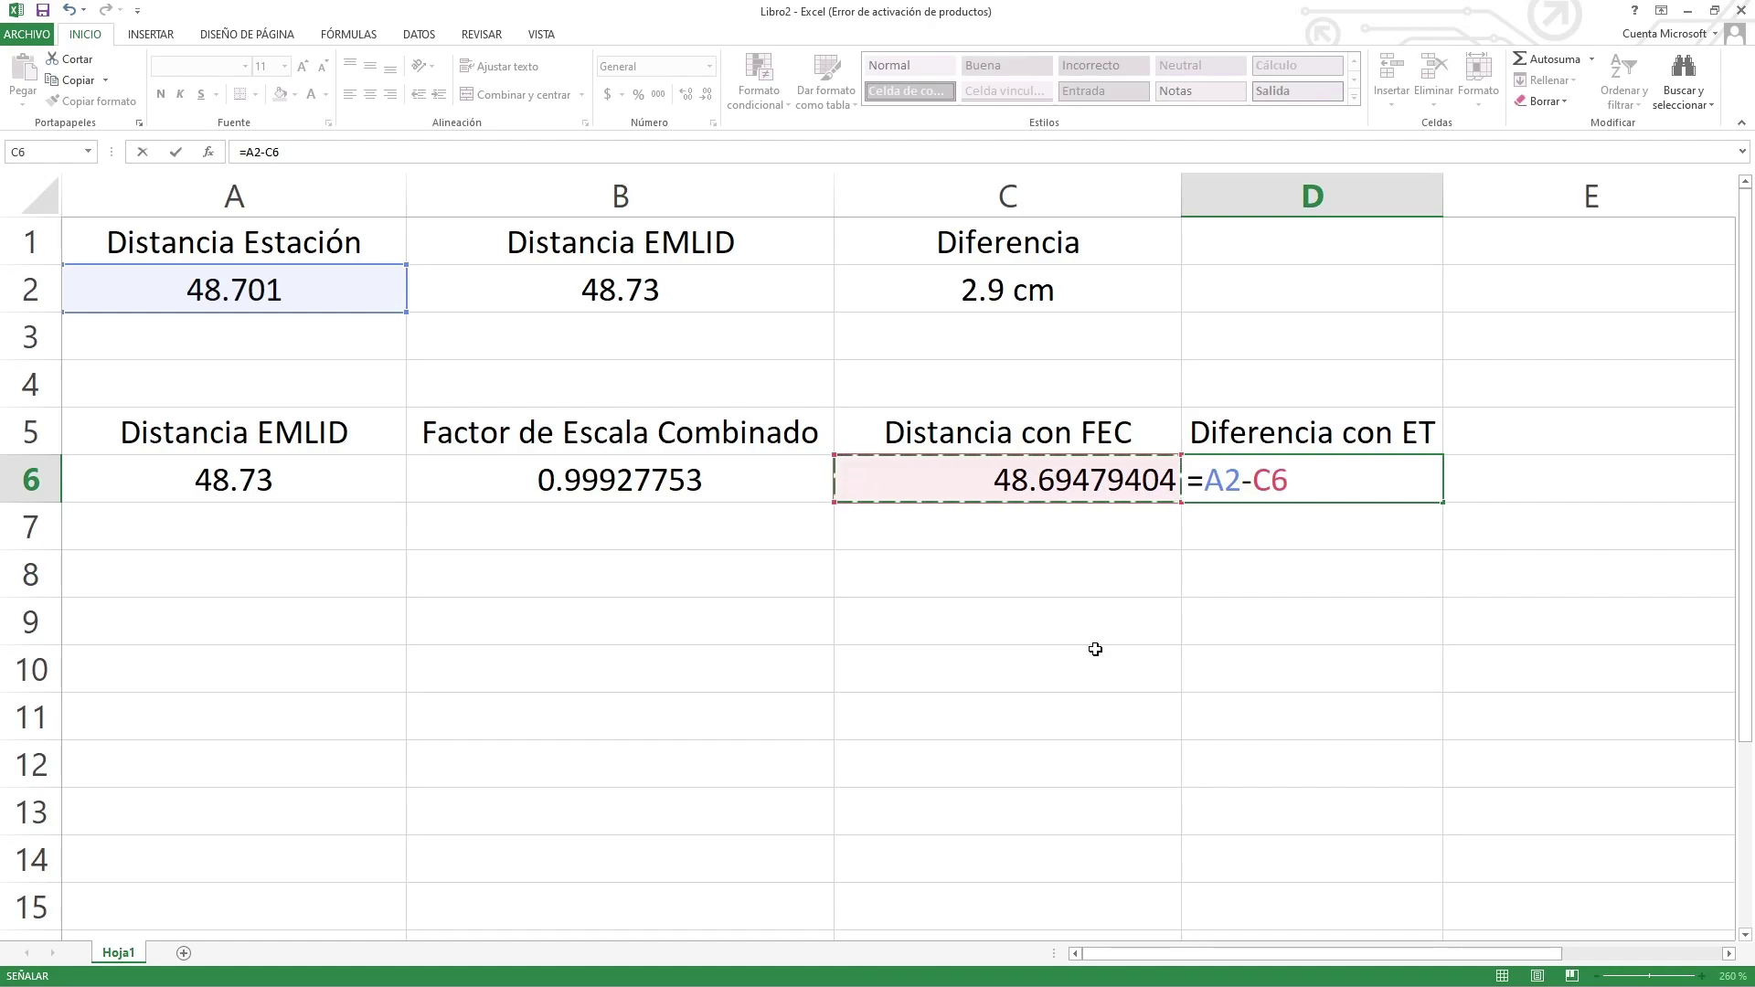
key(Return)
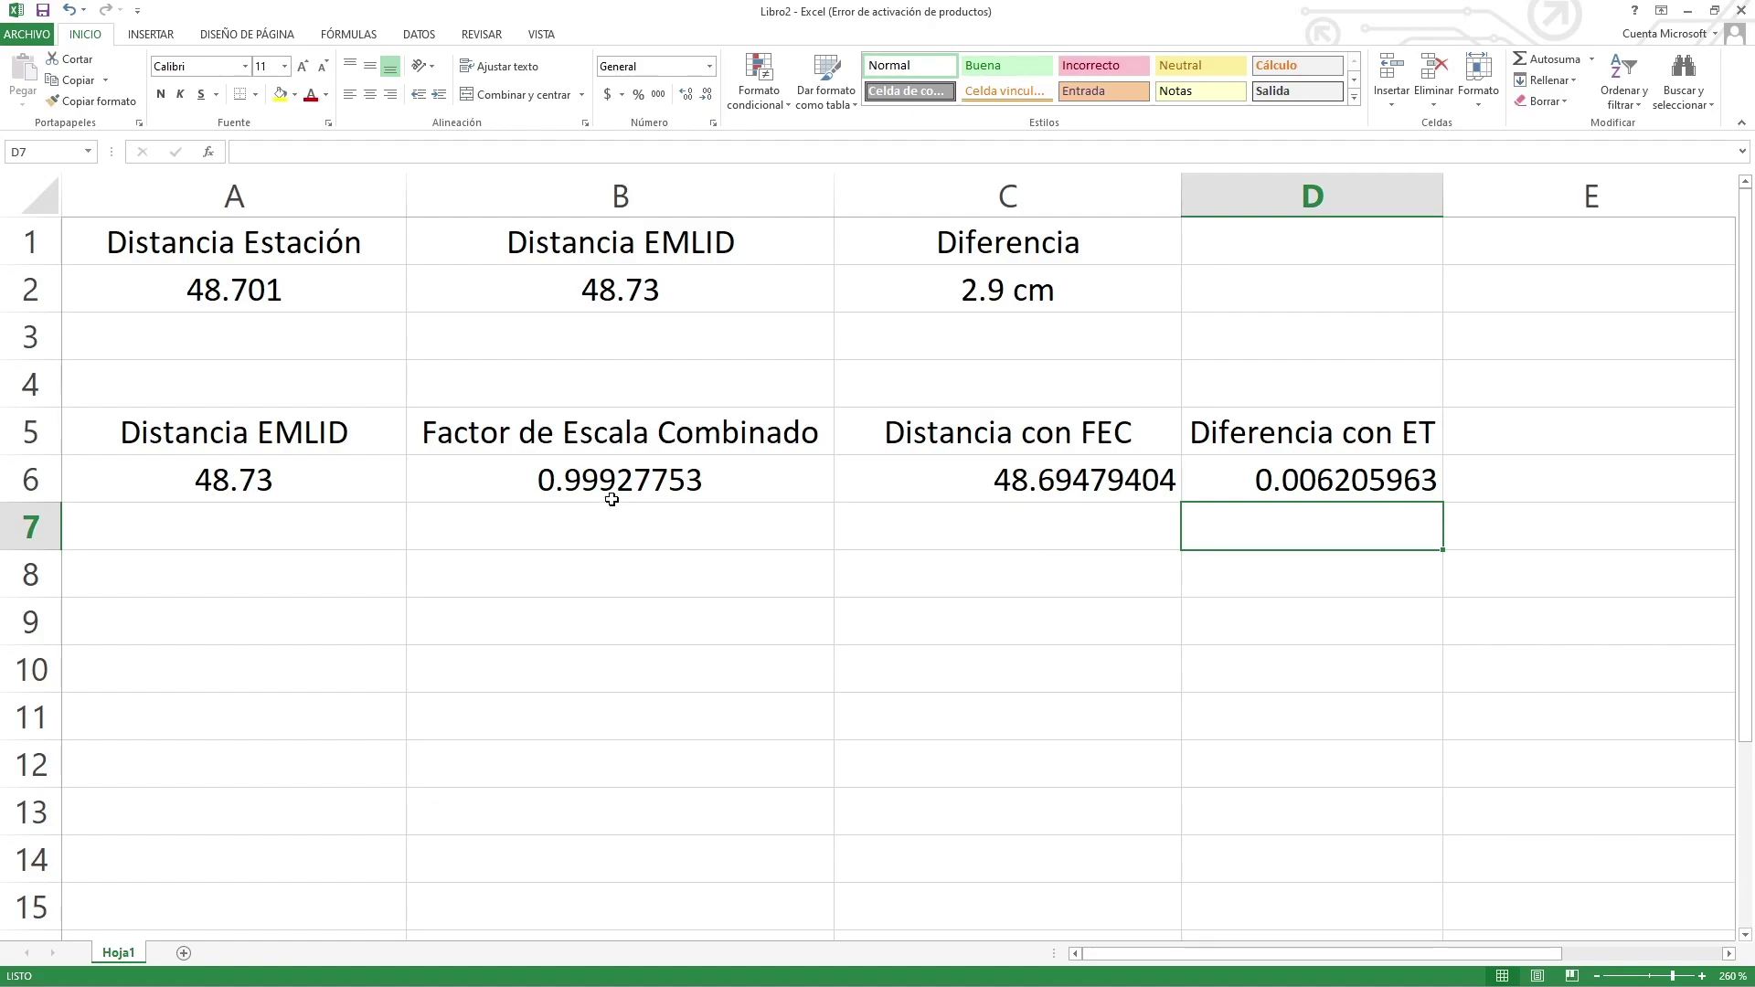
- Review the Diferencia con ET formula, then compare the original distances and Diferencia with the combined factor, corrected distance and new difference
double_click(1300, 484)
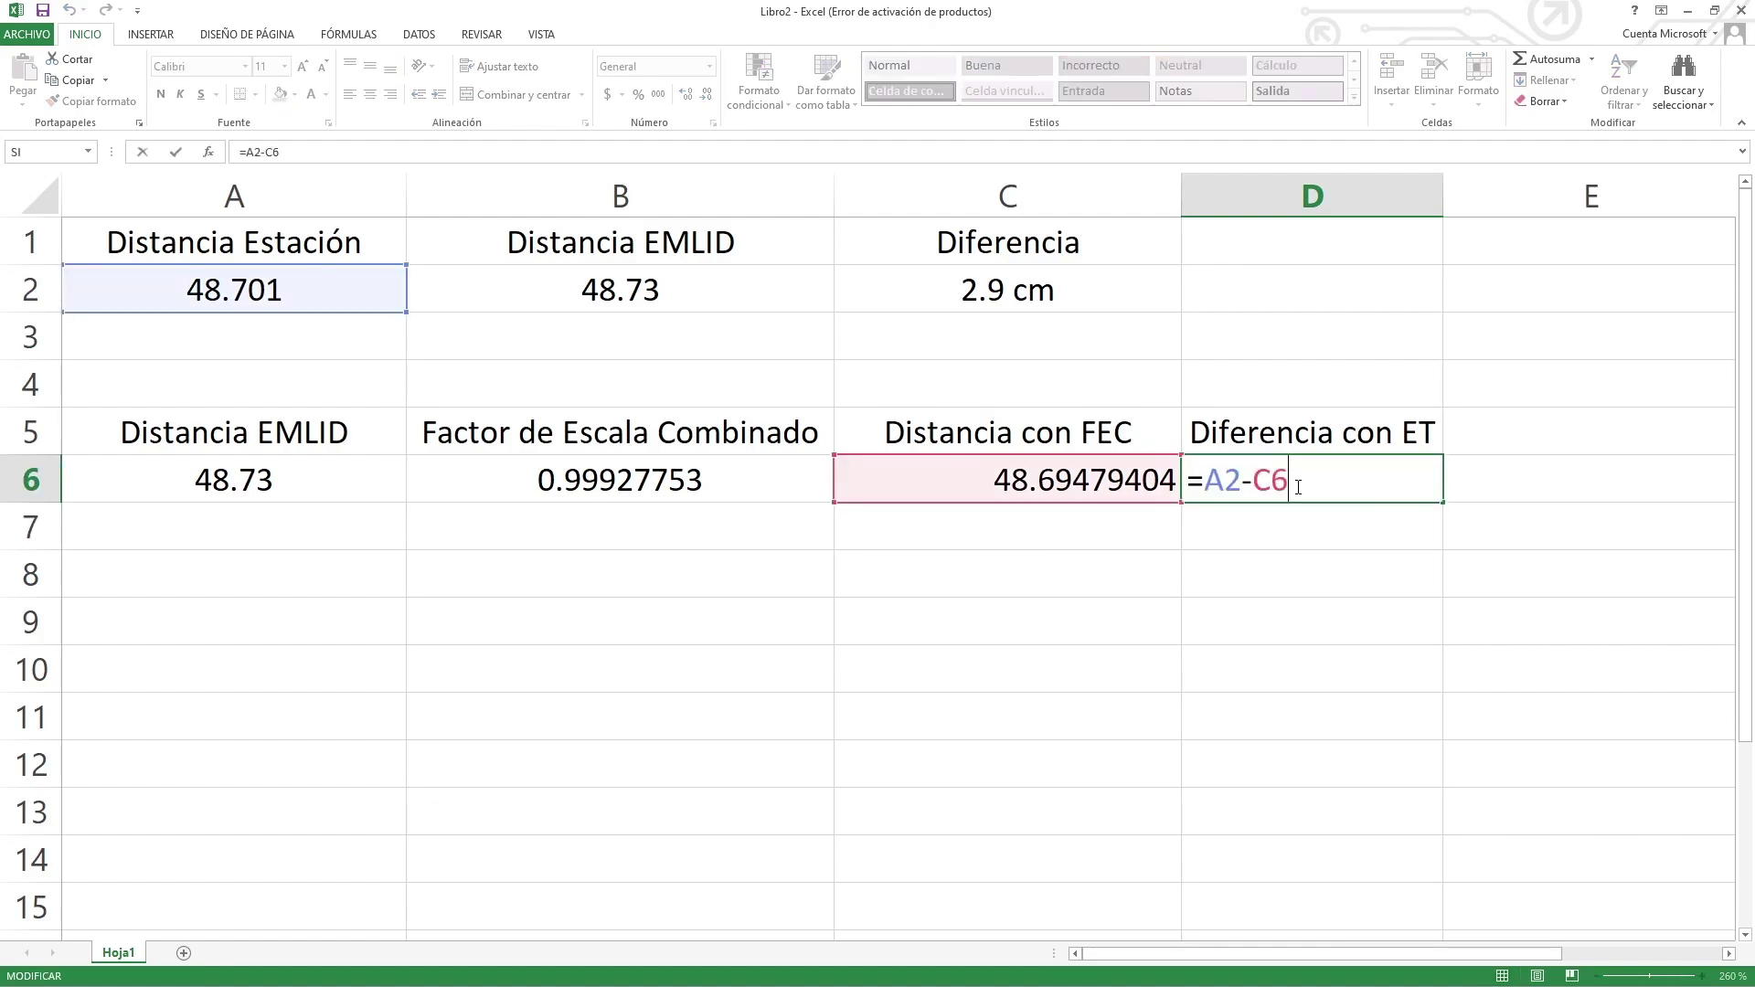
click(1301, 594)
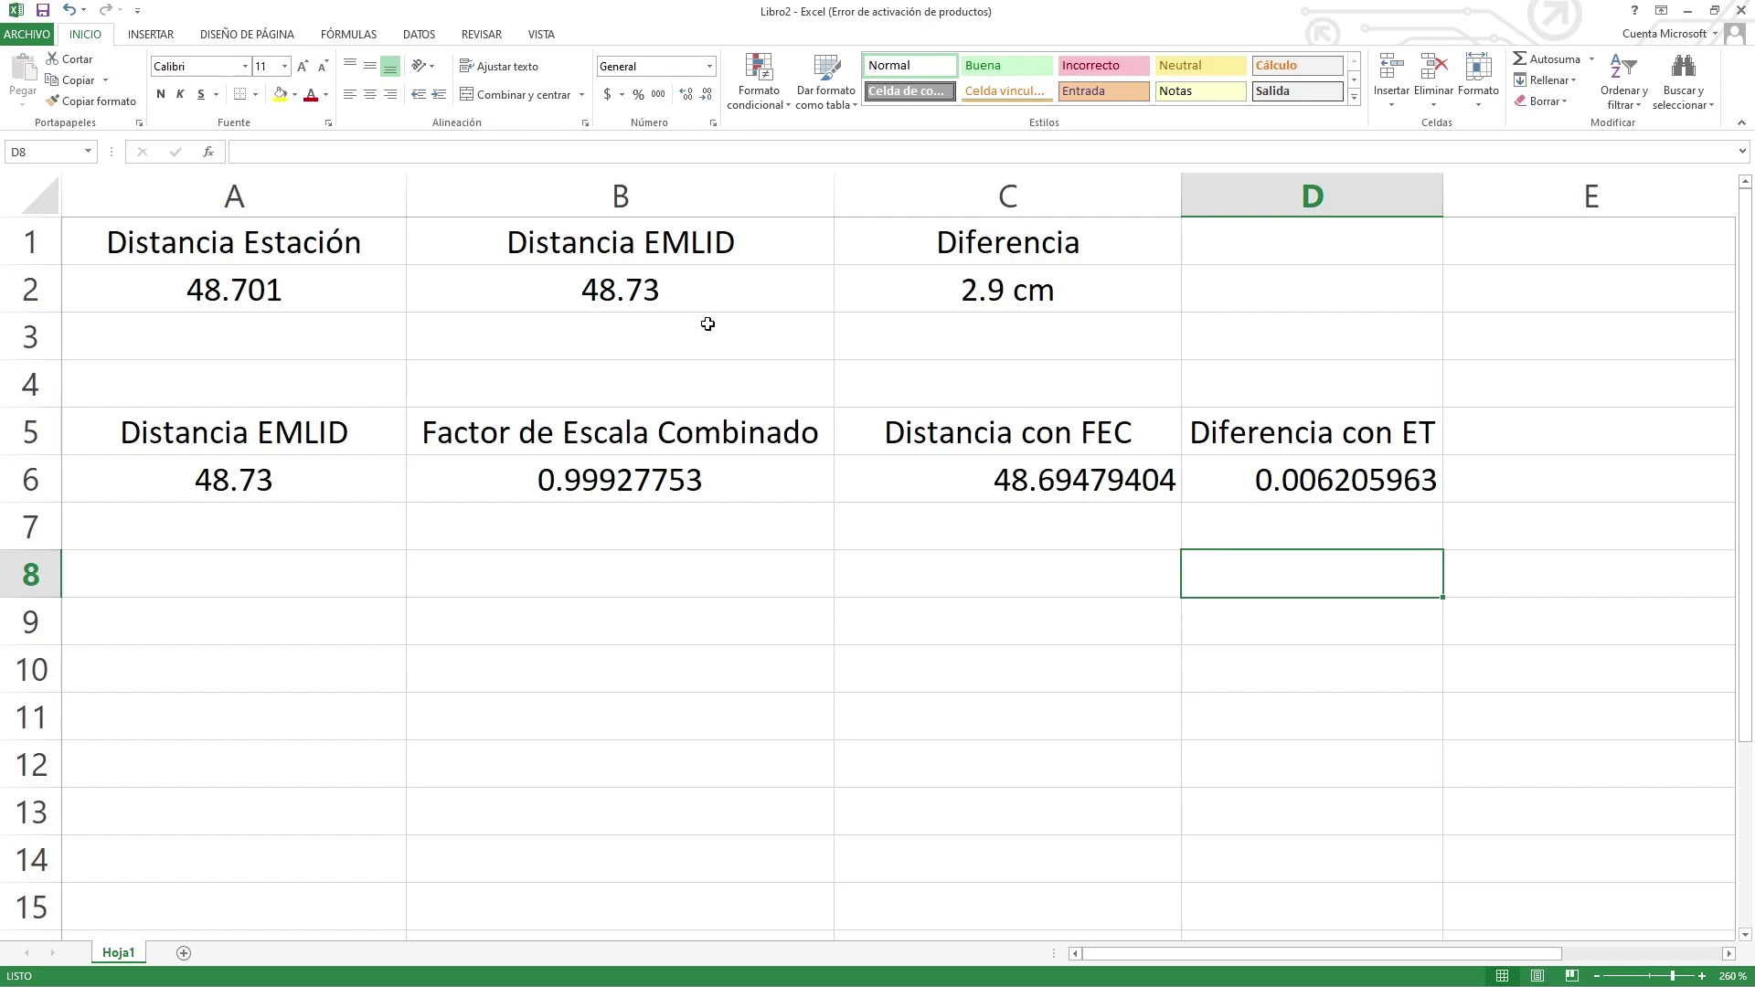
drag(306, 239, 542, 300)
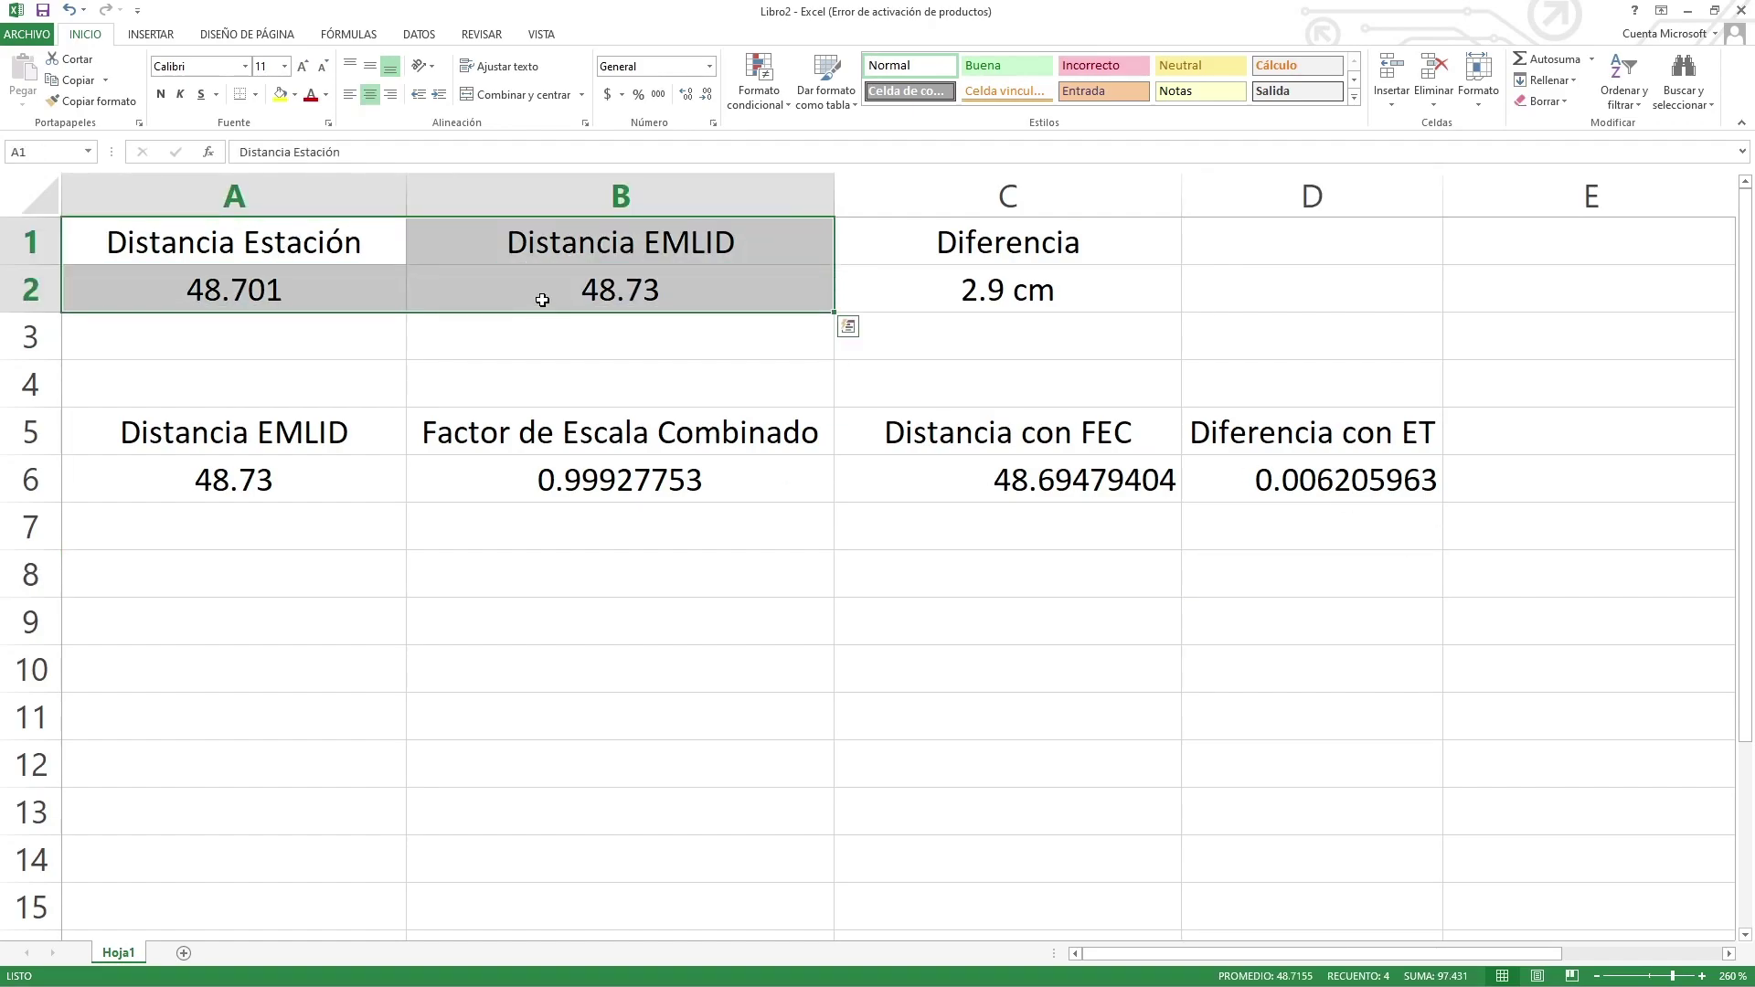
click(880, 462)
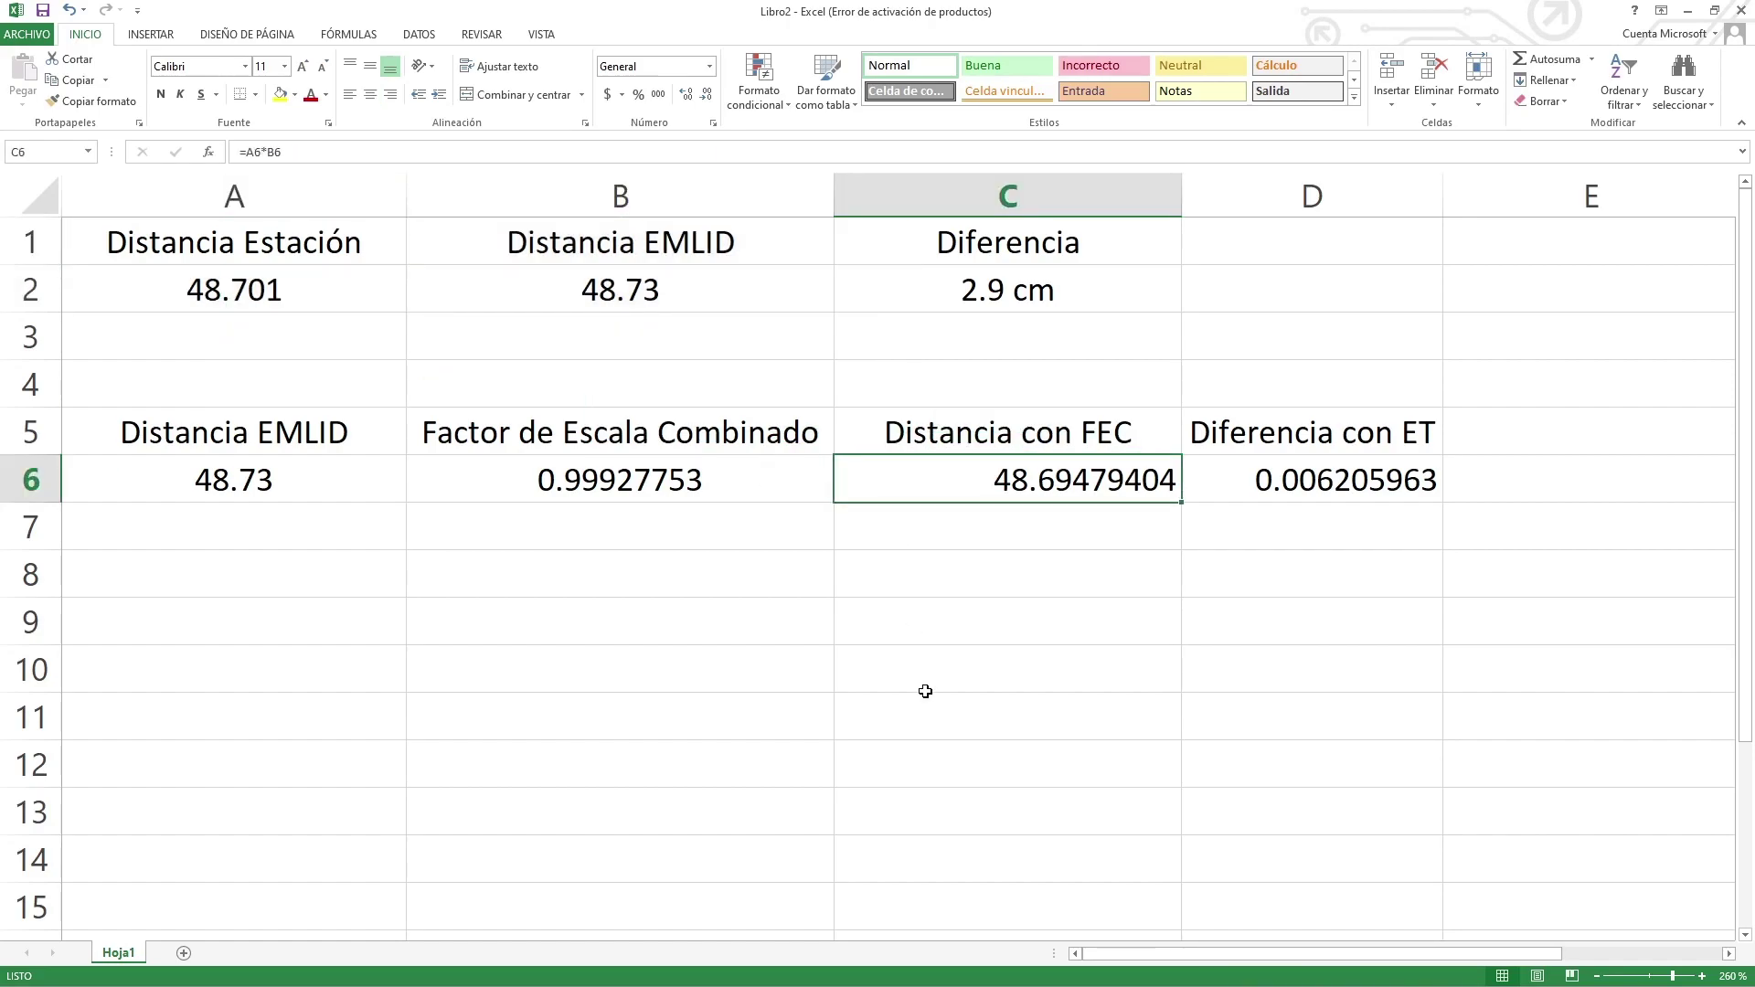
drag(735, 447, 736, 499)
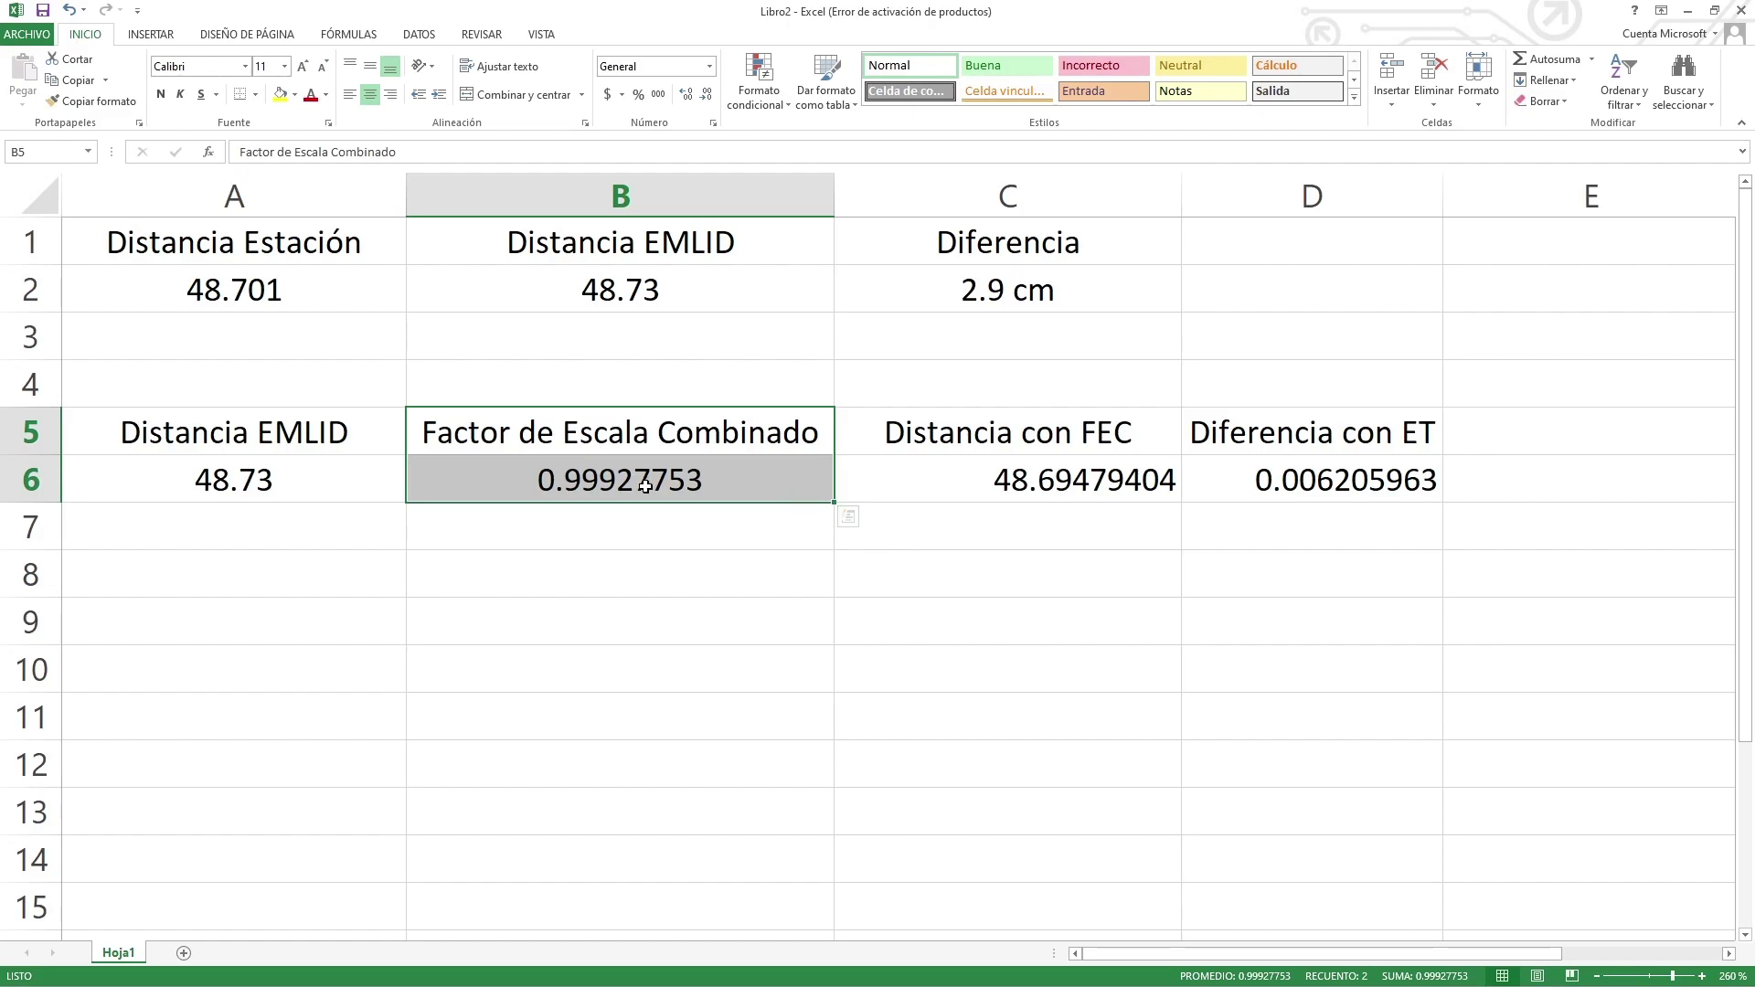
click(927, 473)
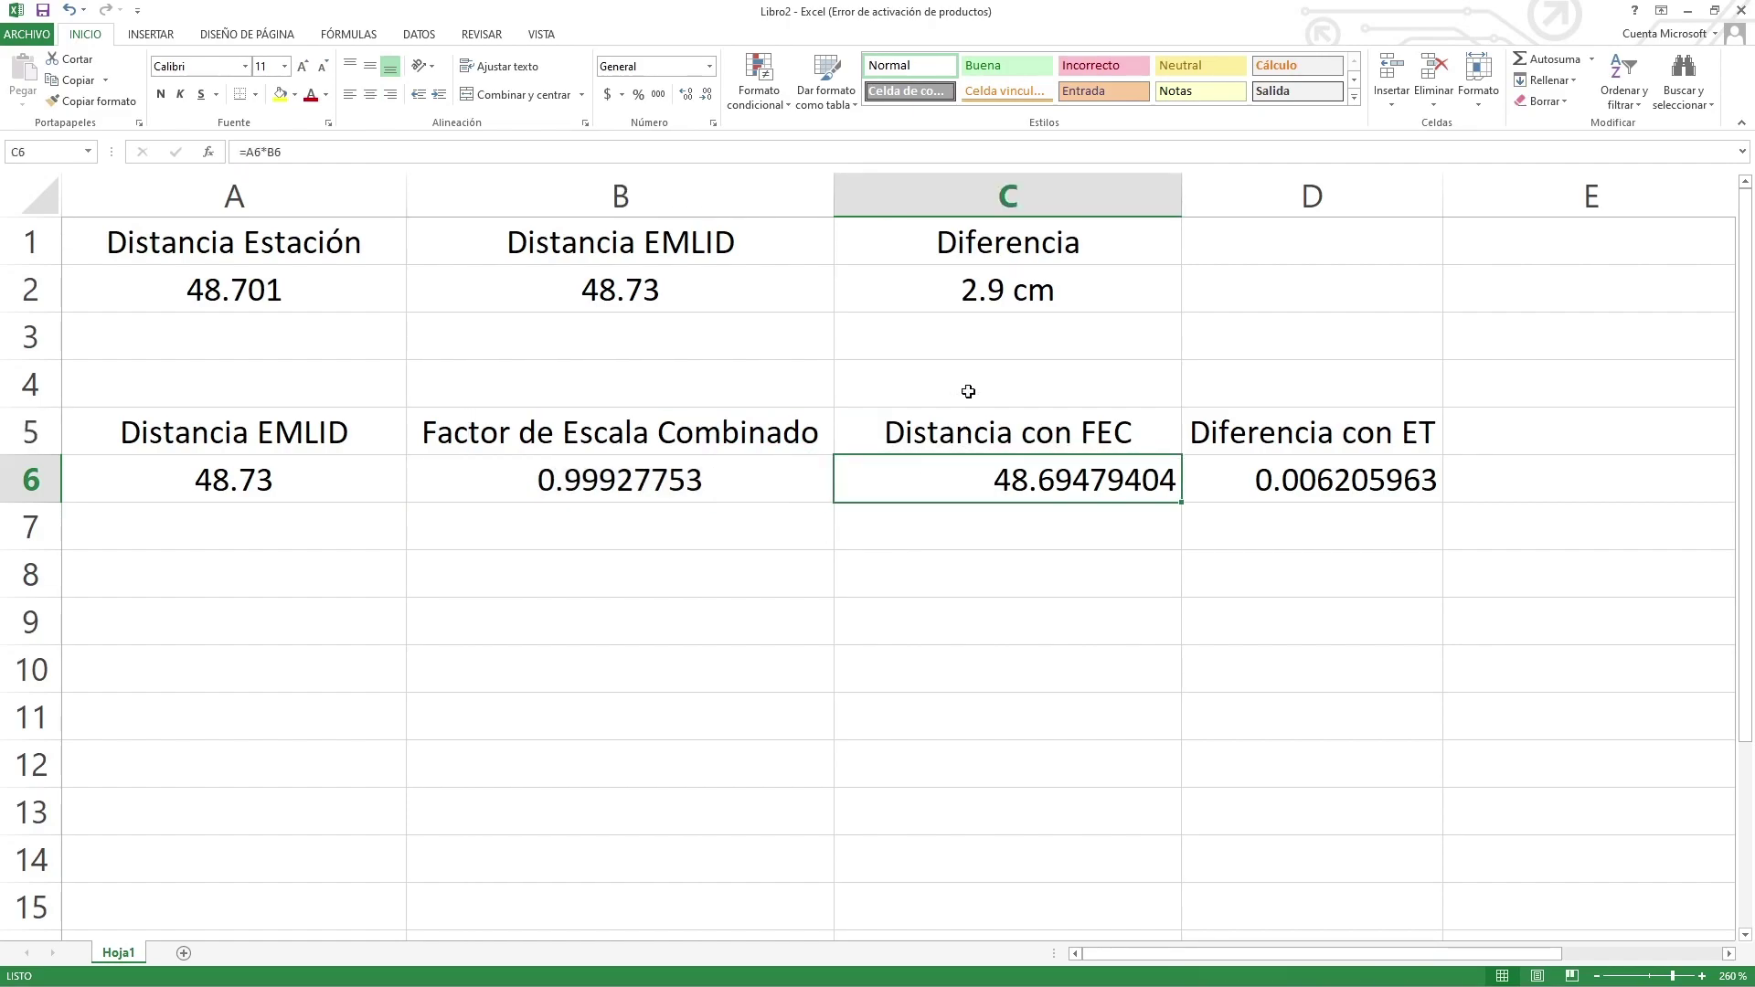
click(1010, 297)
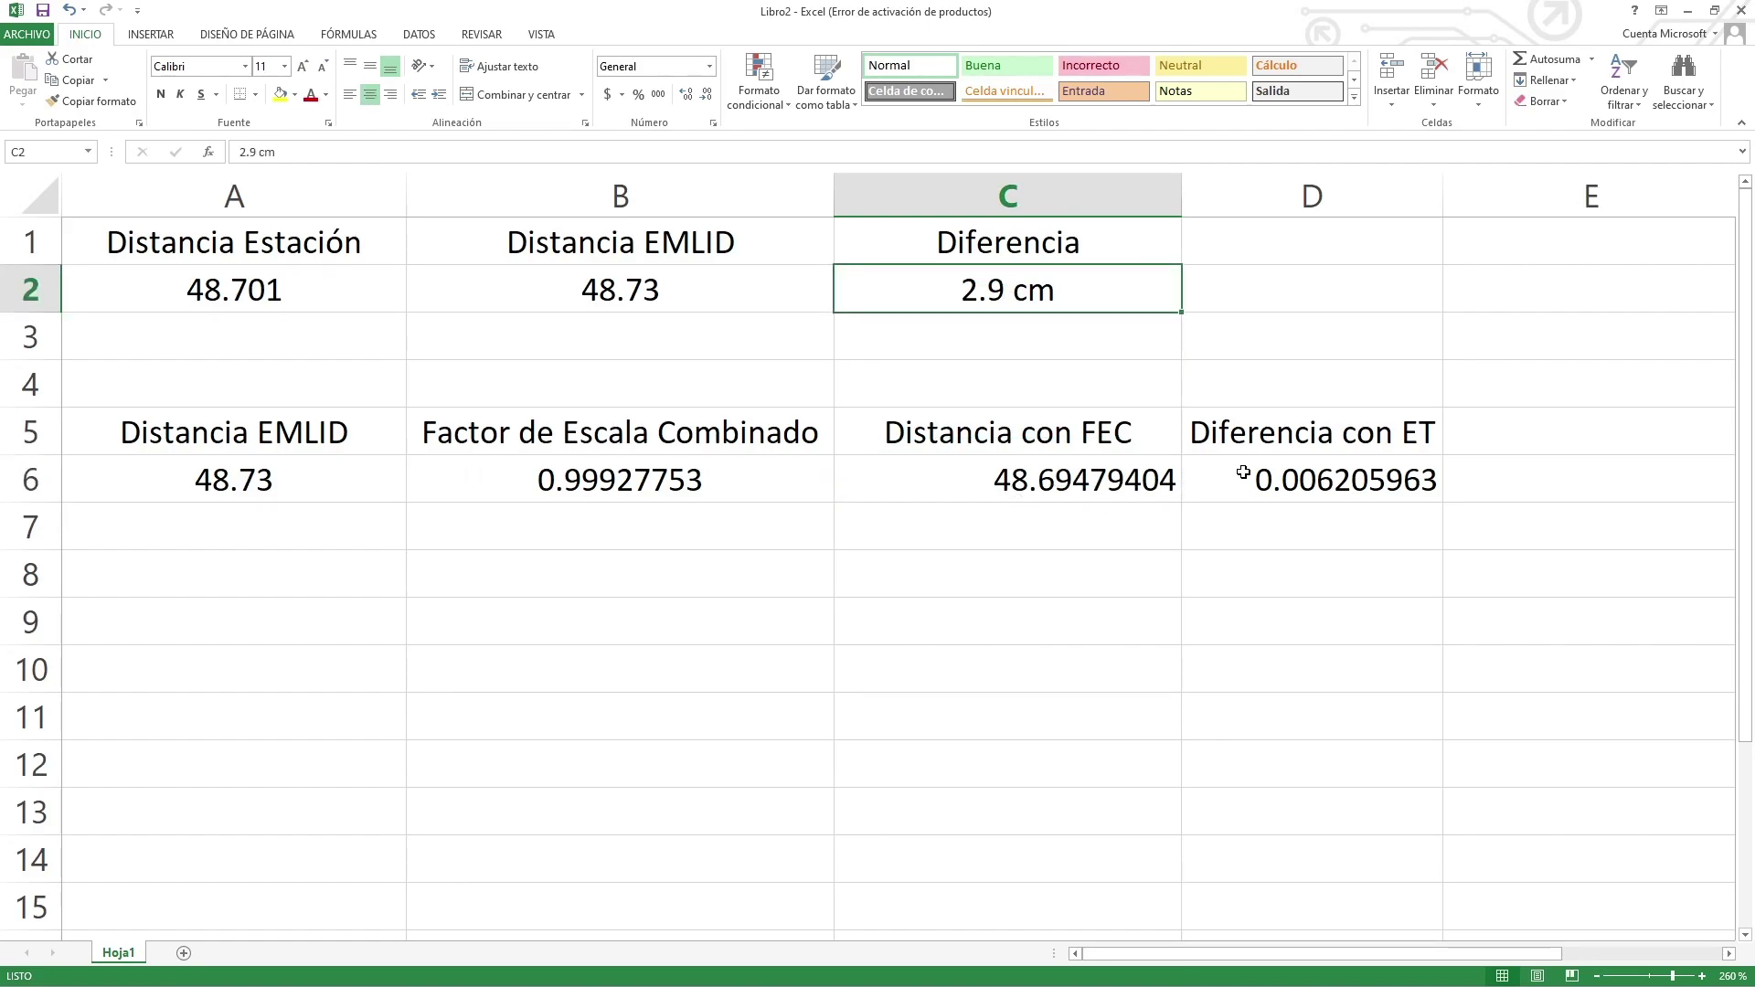
click(1242, 472)
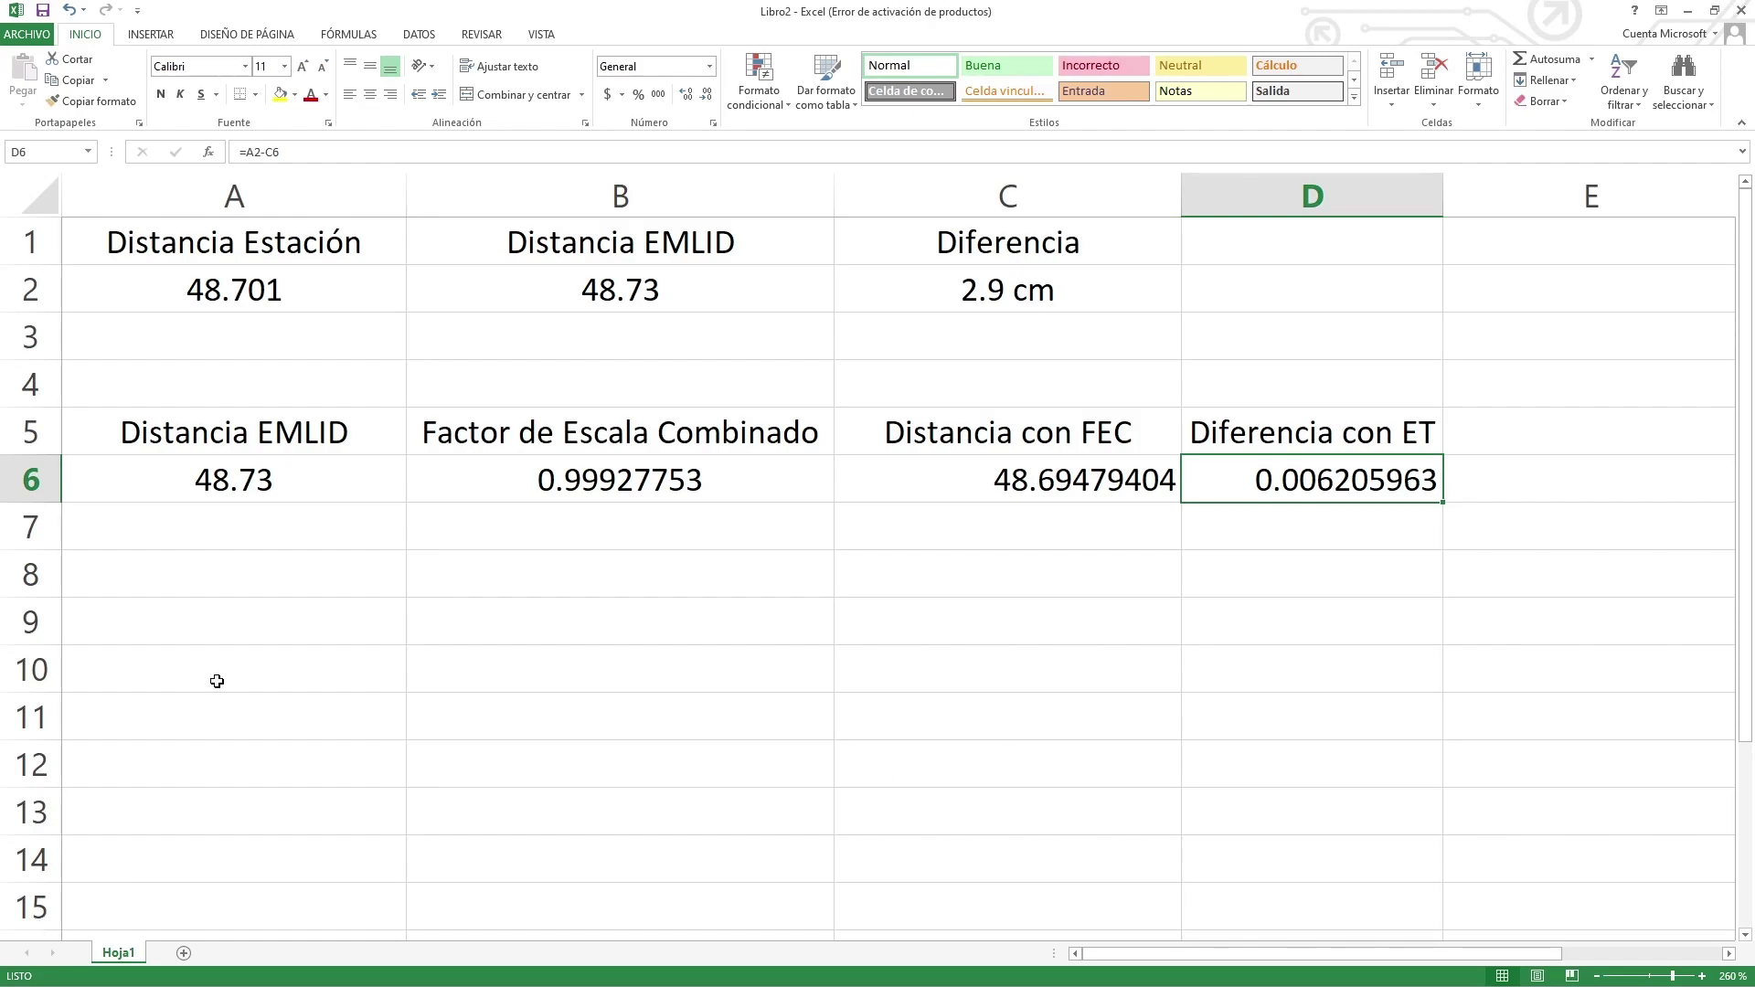
click(228, 631)
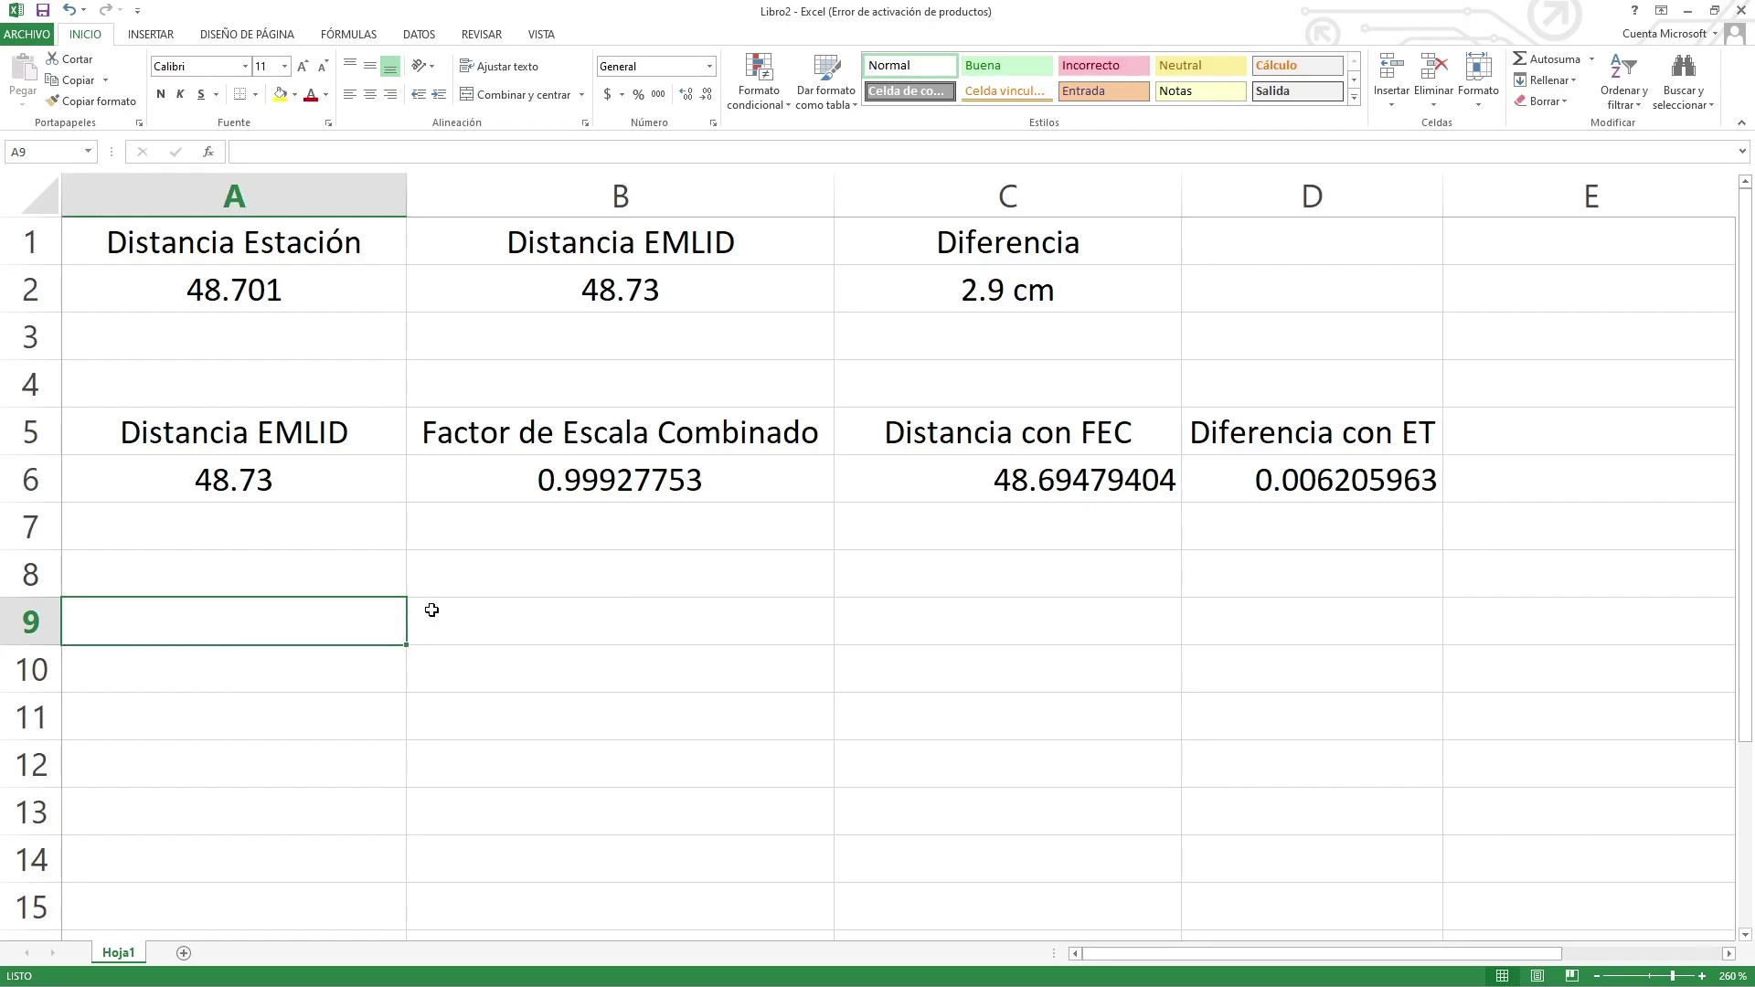